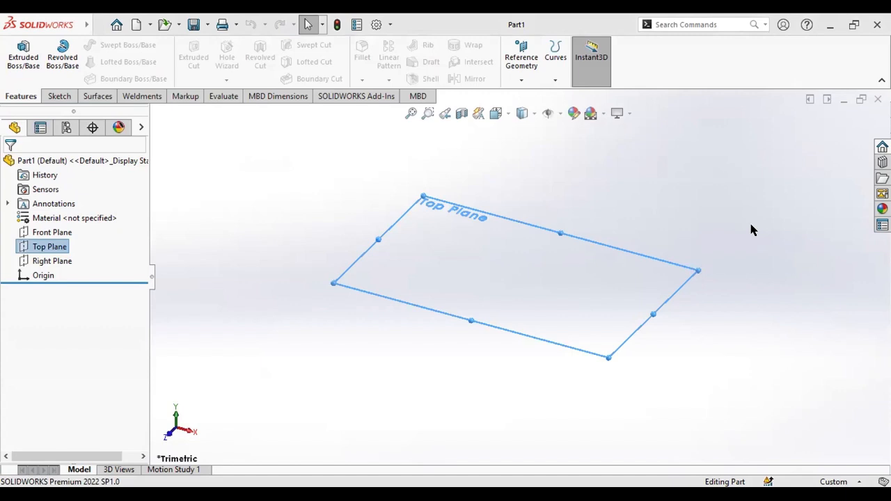
Start a sketch on the Top Plane and draw a circle about 79 mm in diameter centred on the origin.
click(24, 249)
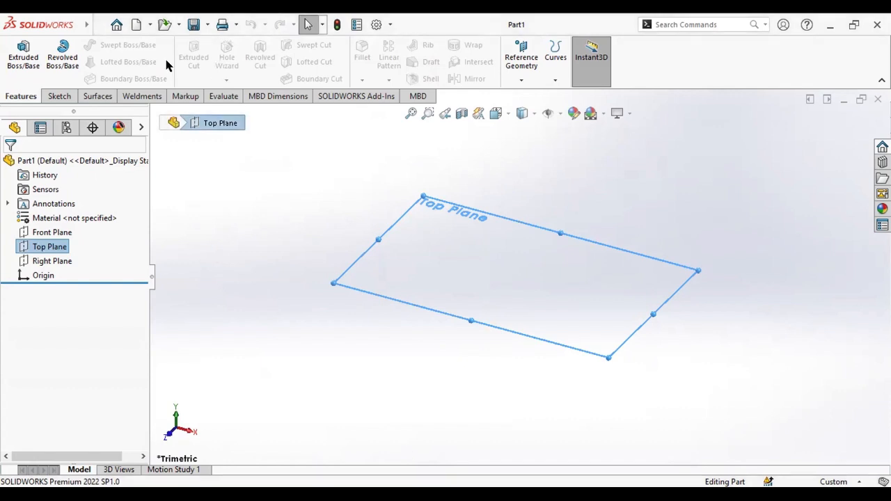
right_click(58, 250)
click(73, 231)
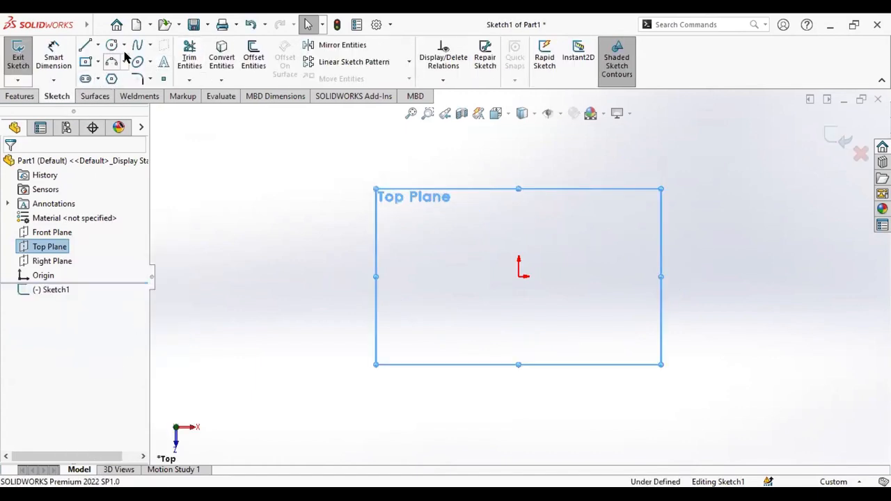
click(111, 44)
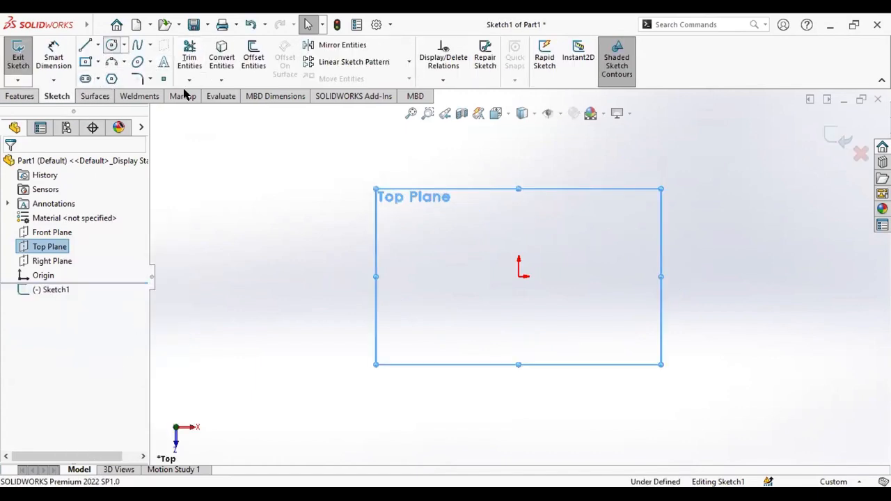
click(518, 277)
click(574, 252)
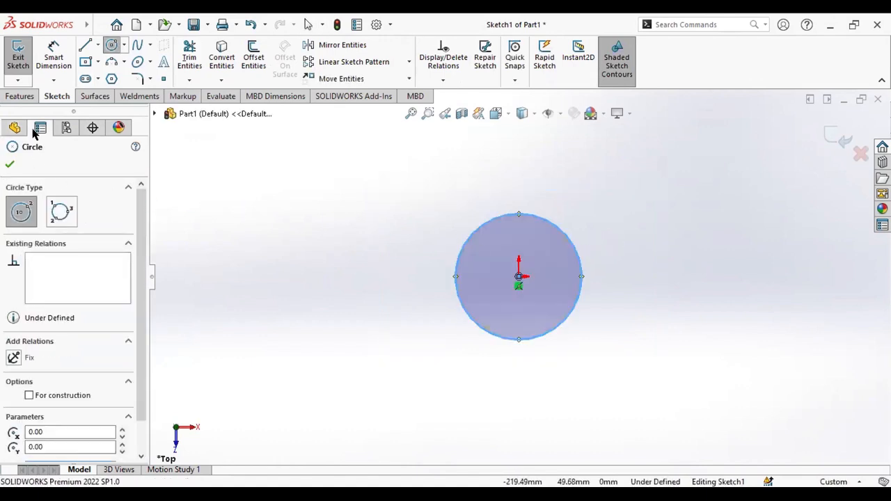
Dimension the circle's diameter above it and set it to 20 mm.
click(48, 66)
click(532, 214)
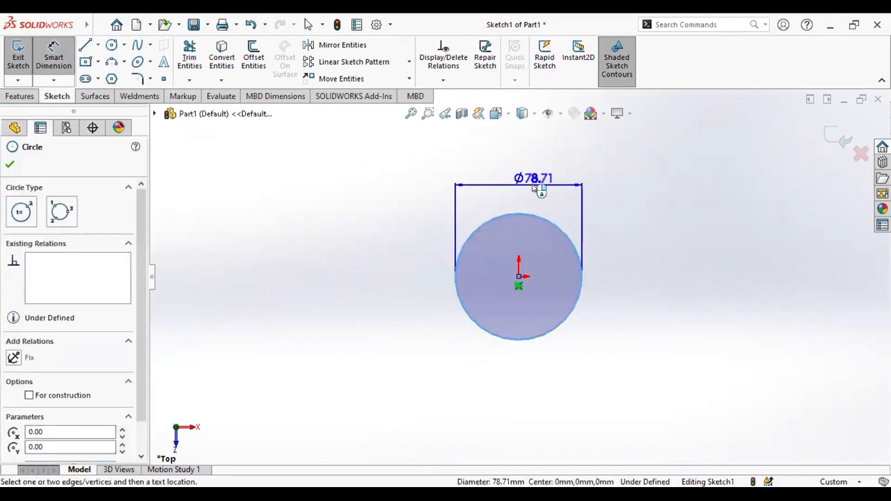
click(539, 191)
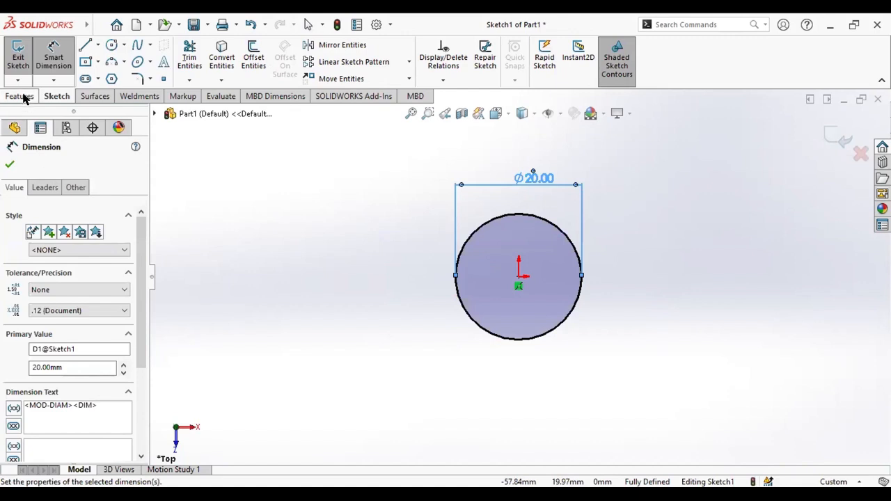
click(20, 96)
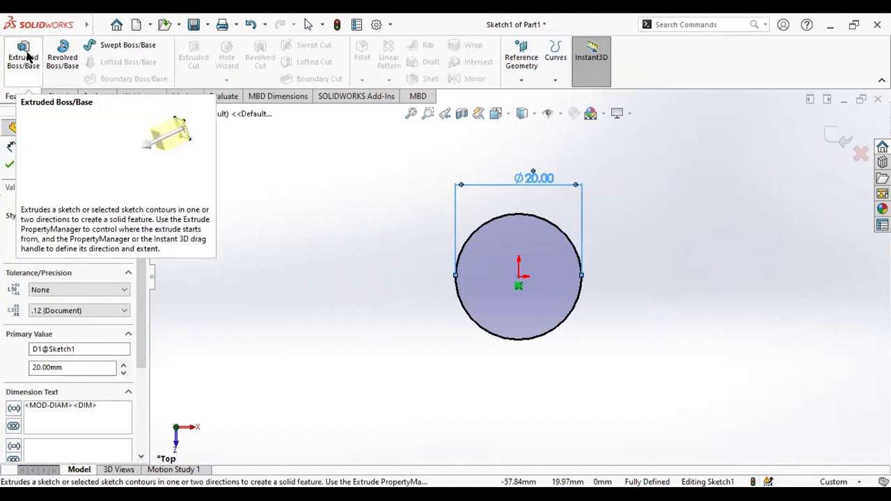
click(25, 55)
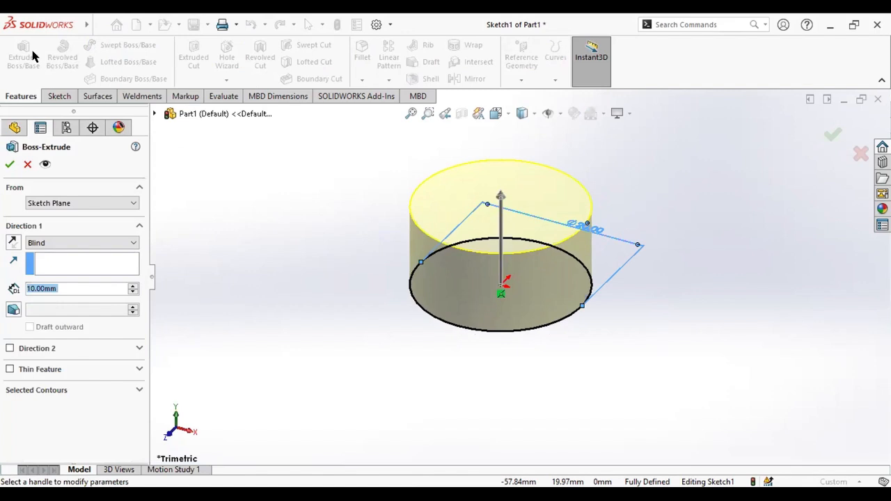
click(27, 164)
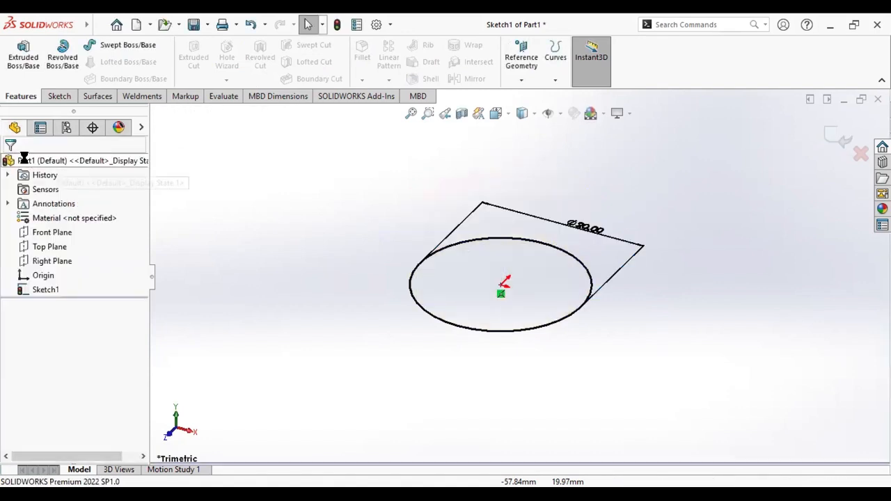
View the sketch straight on and set the circle's diameter to 200 mm.
right_click(46, 290)
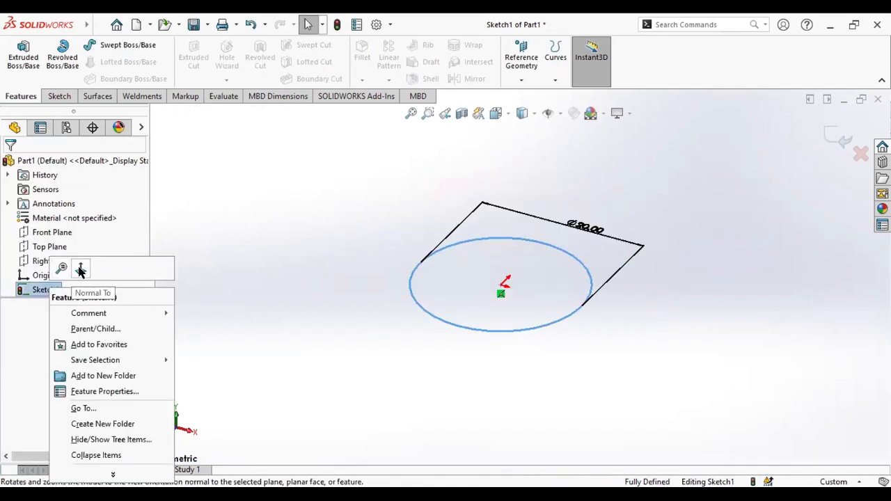
click(79, 271)
double_click(544, 123)
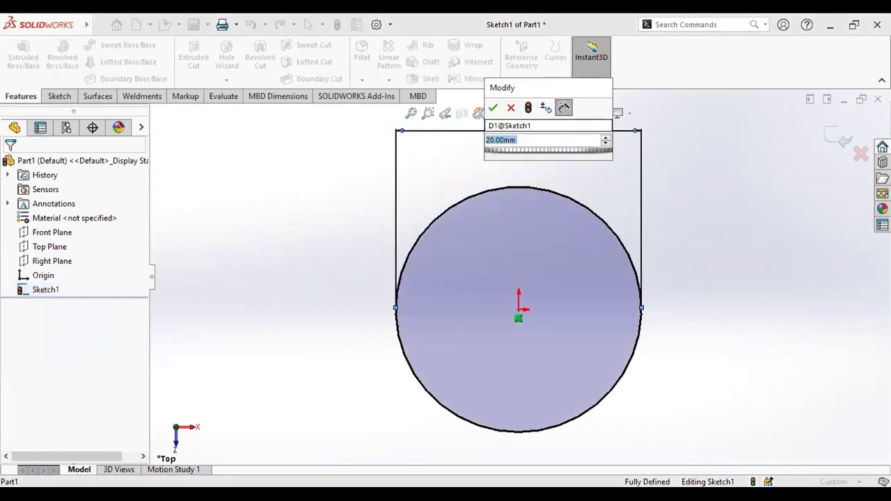
text(200)
key(Return)
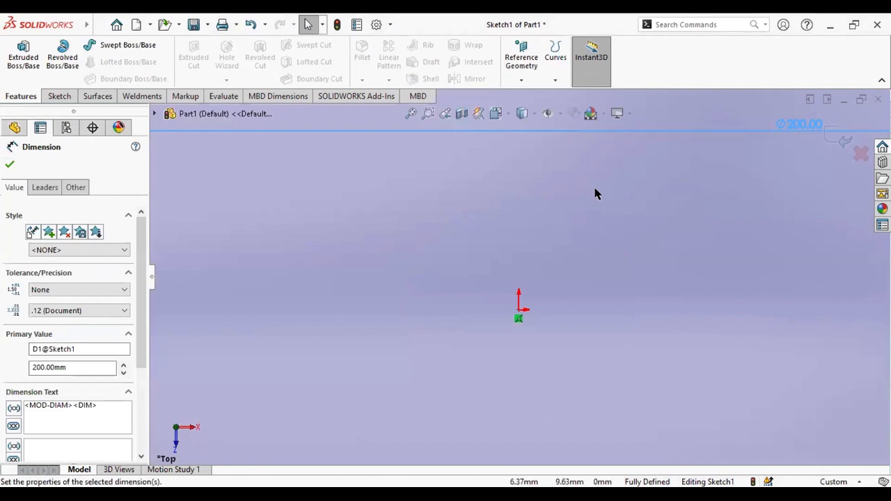
key(f)
scroll(591, 191, down, 1)
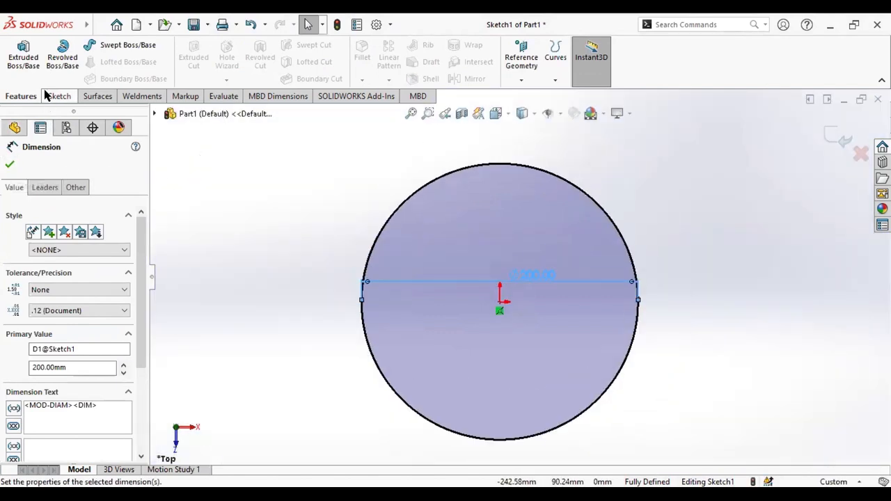
Extrude the 200 mm circle upward as a blind boss with a depth of 30 mm.
click(23, 53)
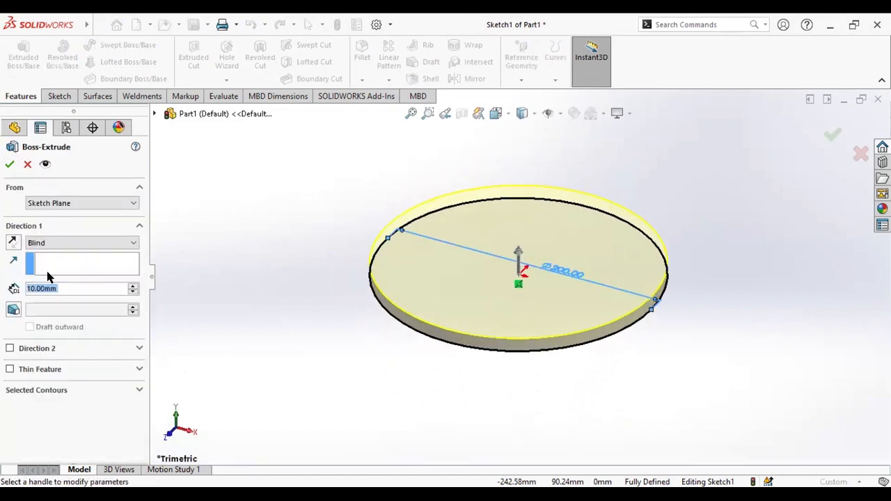
scroll(51, 278, up, 2)
click(10, 165)
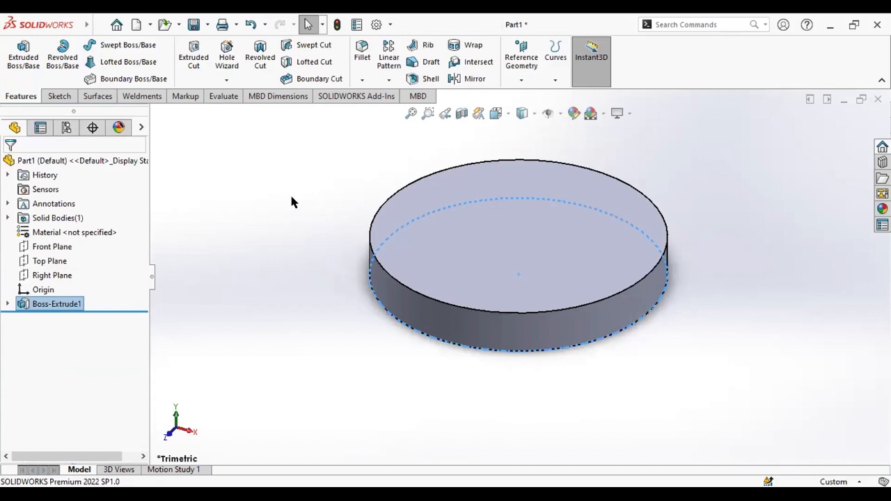
Chamfer the edge of the disc's top face with a 20 mm distance and a 45-degree angle.
click(362, 81)
click(381, 112)
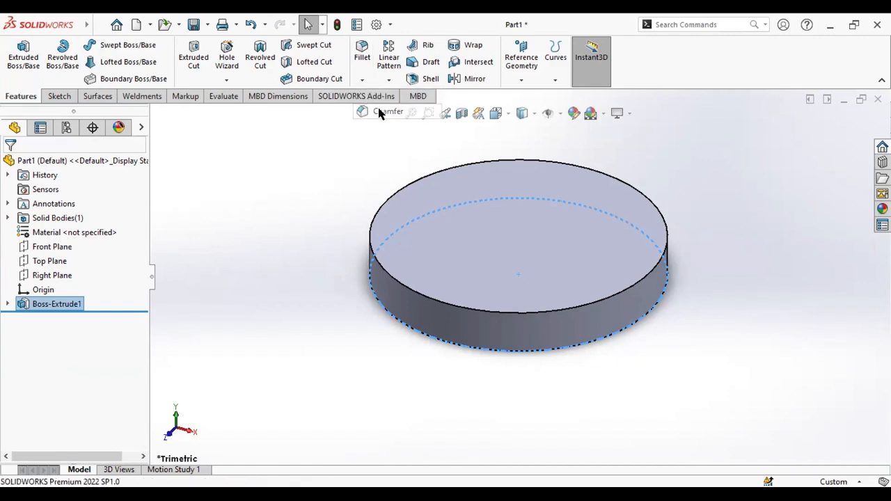
click(443, 231)
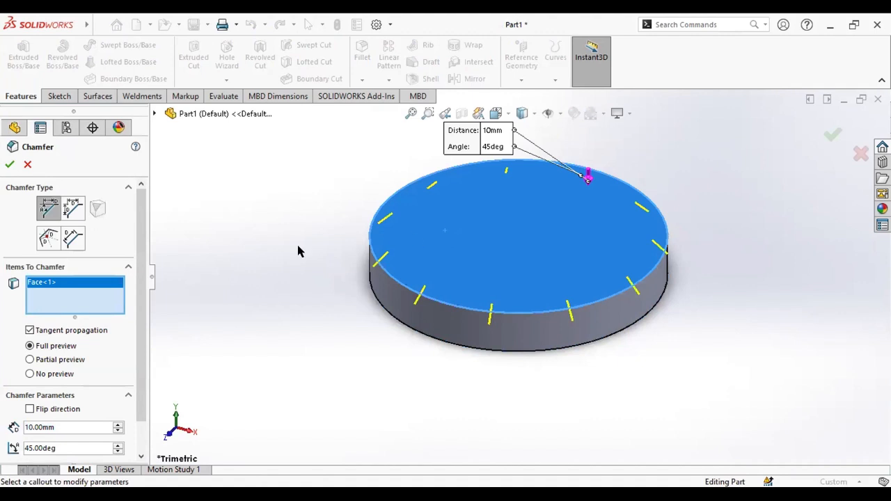
scroll(138, 256, down, 1)
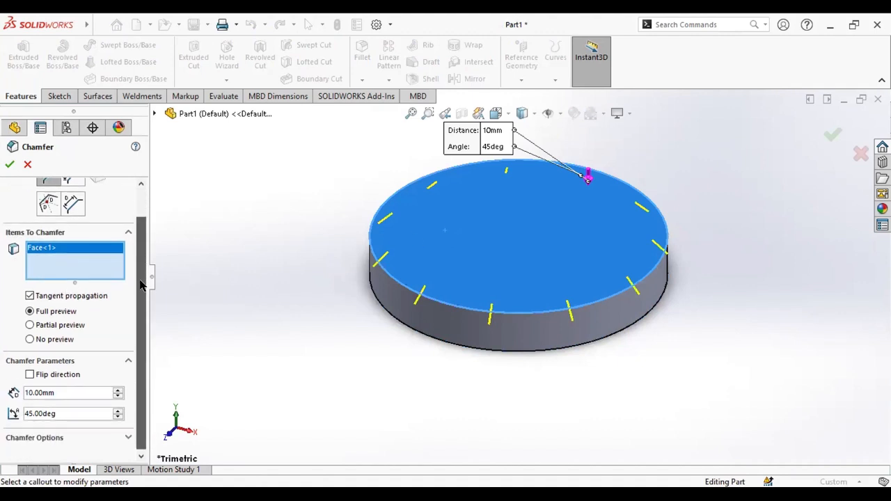
double_click(63, 392)
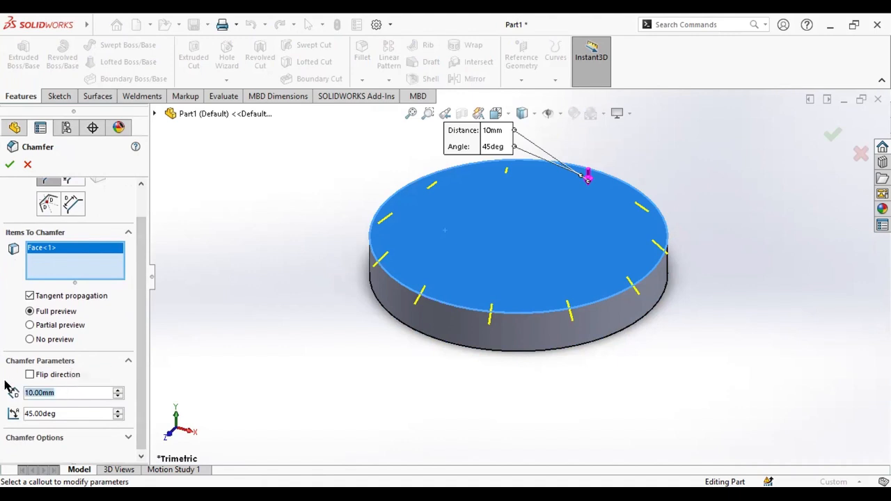
text(20)
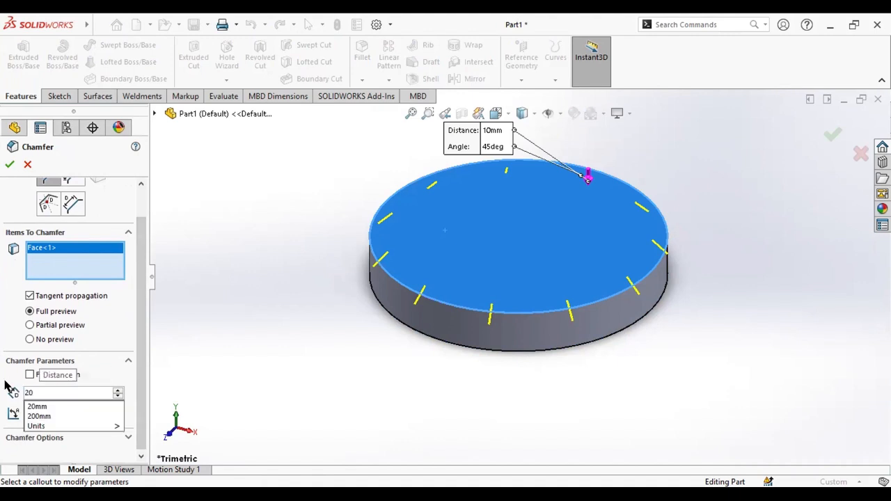
key(Tab)
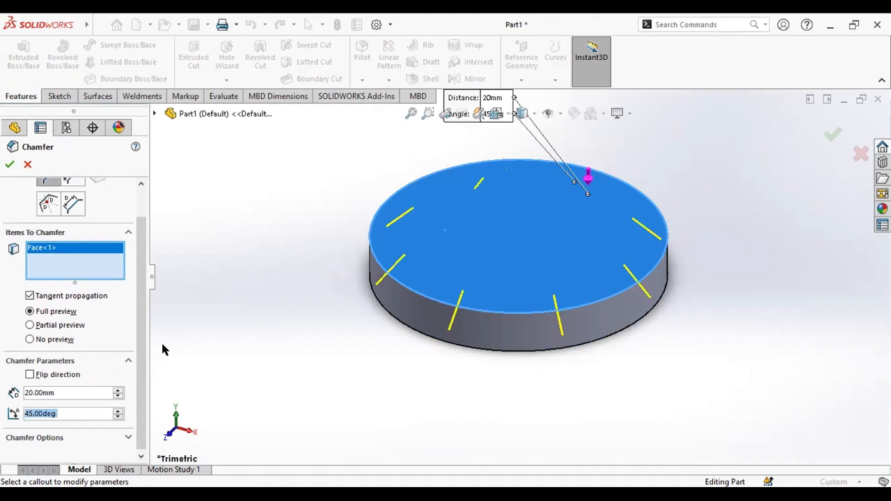
click(9, 165)
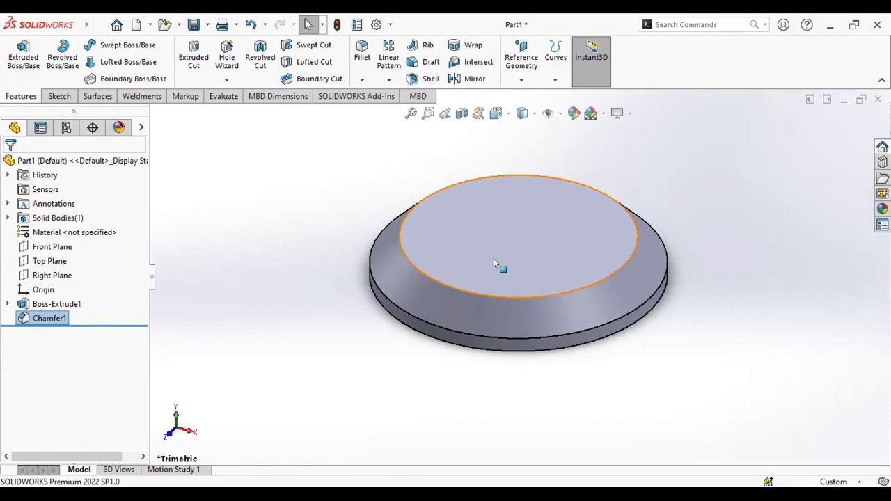
Start a sketch on the disc's top face and draw a circle about 17 mm in diameter, about 62 mm vertically above the origin.
click(388, 79)
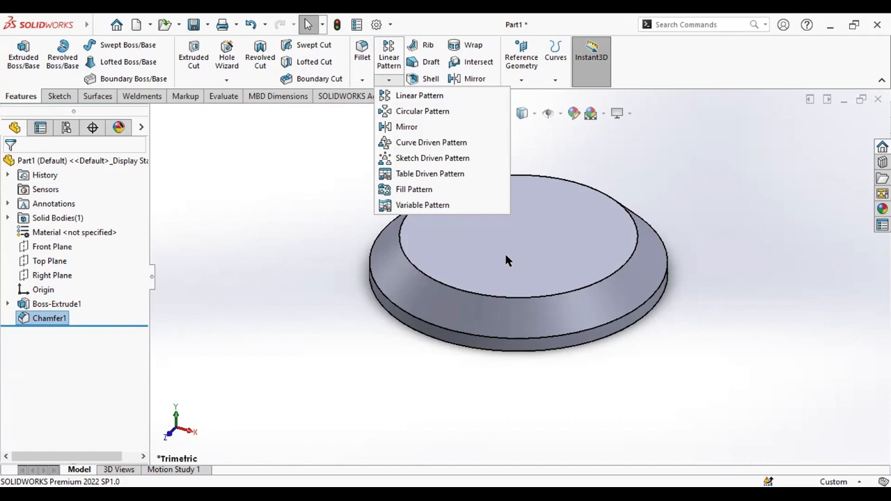
click(514, 237)
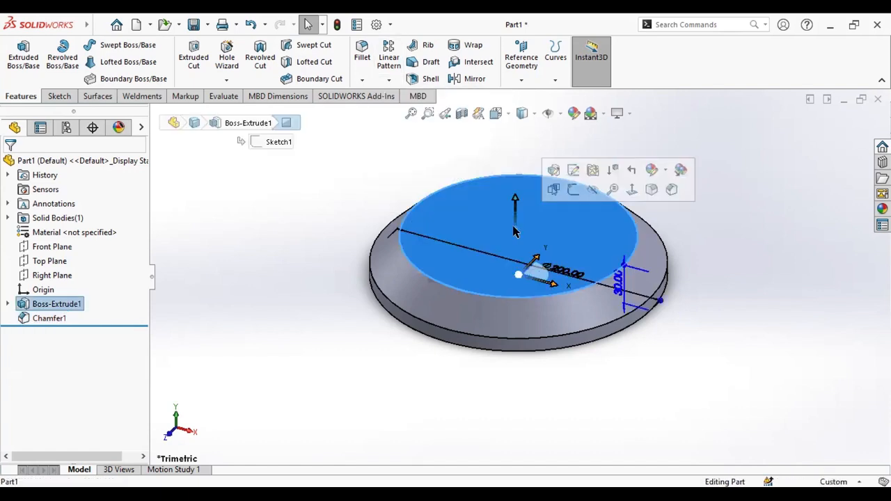
click(570, 193)
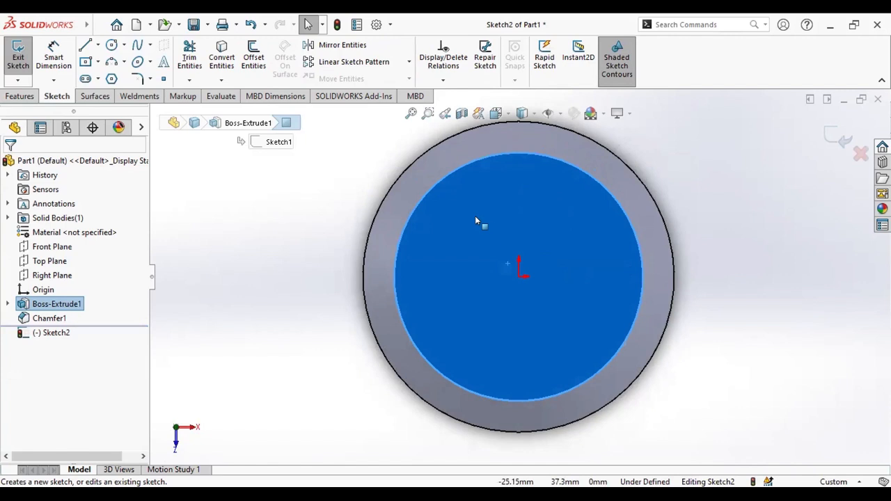
click(111, 45)
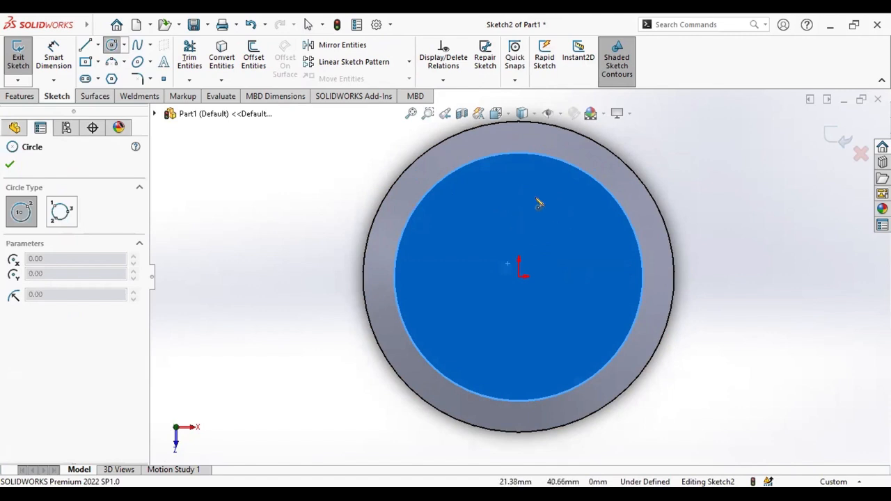
click(519, 277)
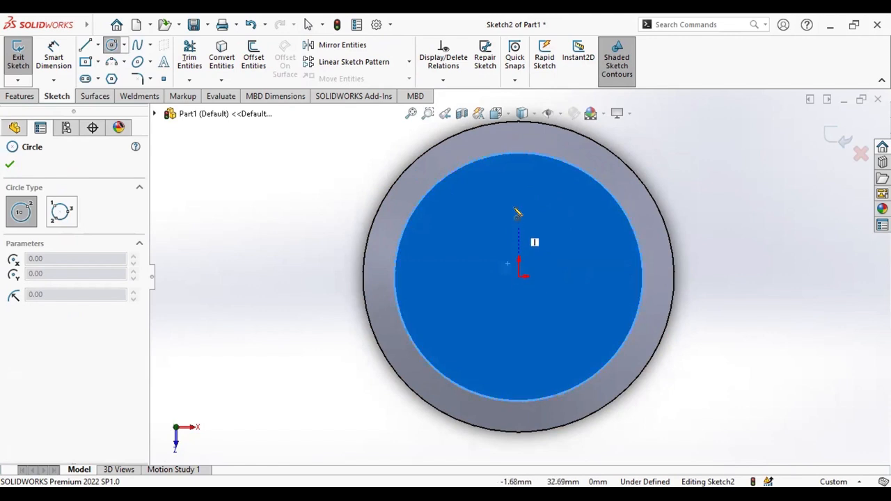
click(519, 181)
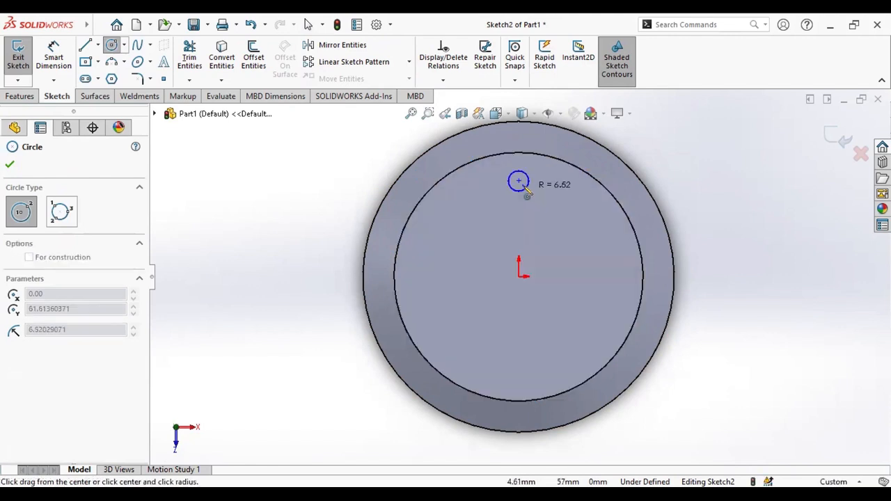
click(525, 193)
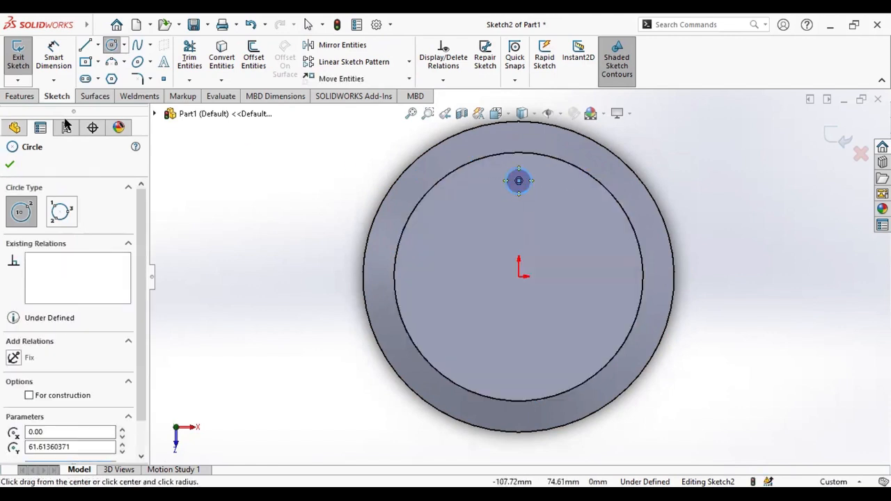
Dimension the small circle's diameter and set it to 20 mm.
click(49, 60)
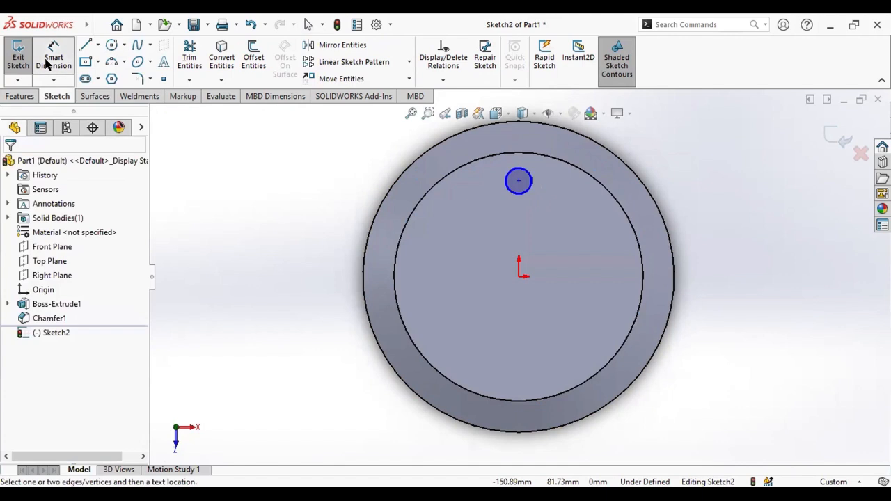
click(529, 192)
click(678, 165)
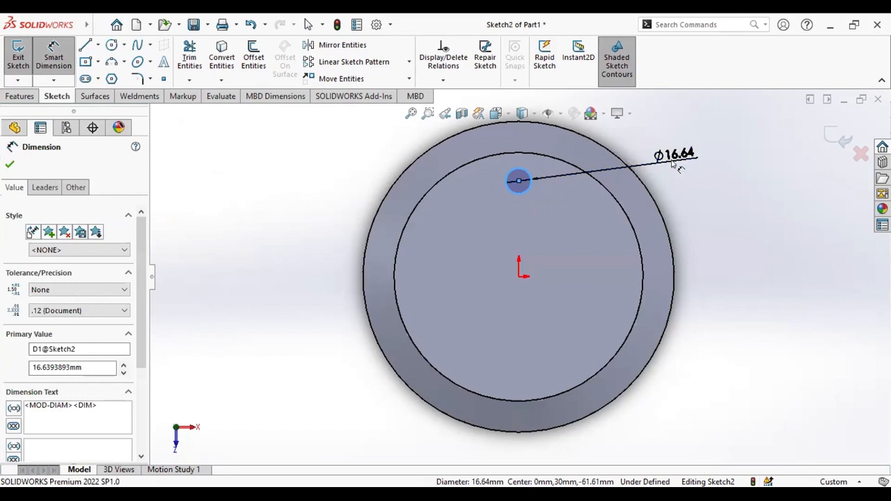
double_click(672, 155)
text(20)
key(Return)
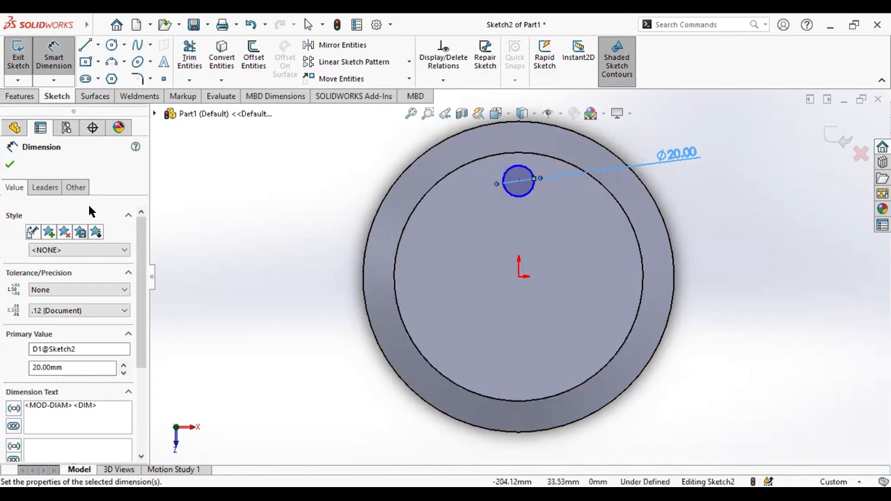
click(10, 164)
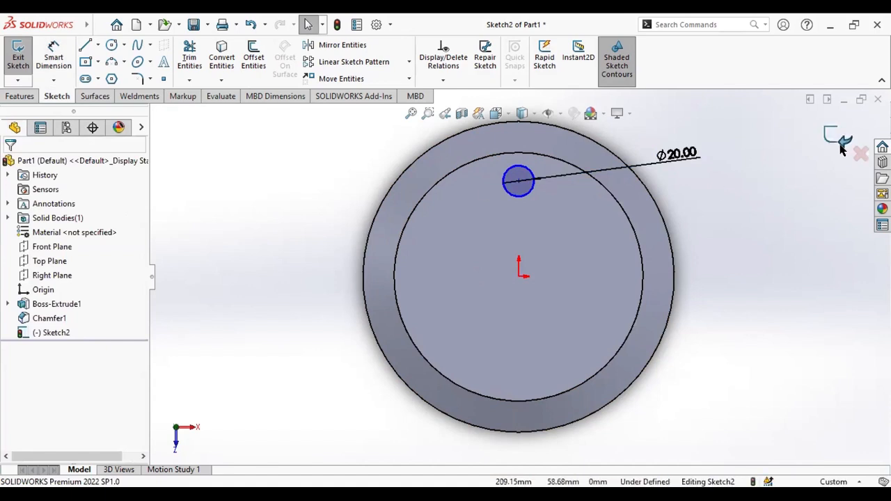
Move the 20 mm circle by 40 mm in the Y direction without keeping relations, and close the sketch.
click(359, 78)
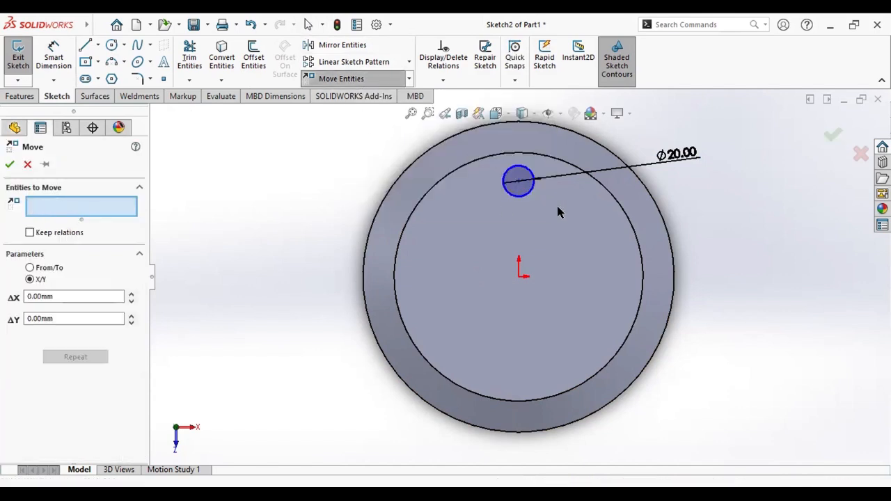
click(516, 177)
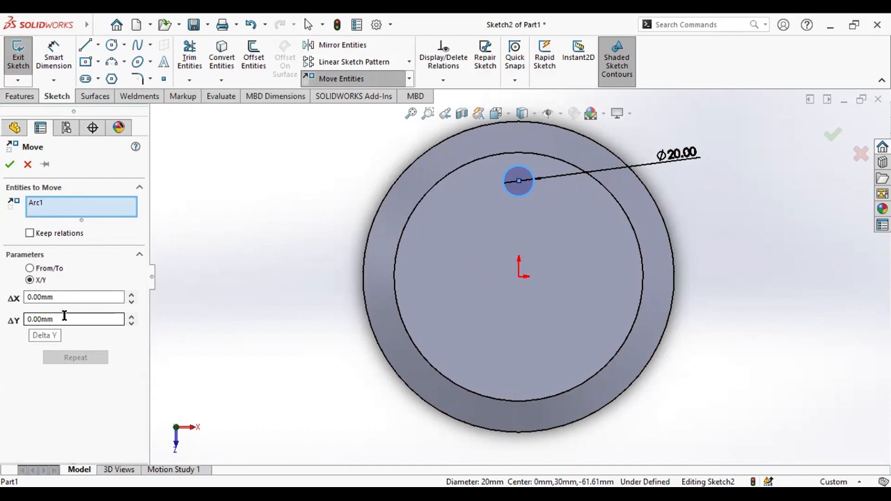
drag(62, 318, 2, 318)
text(40)
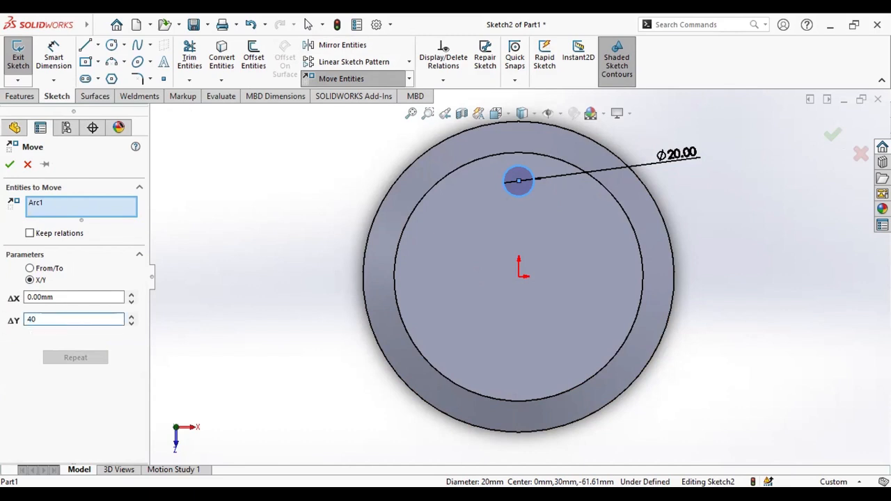
key(Return)
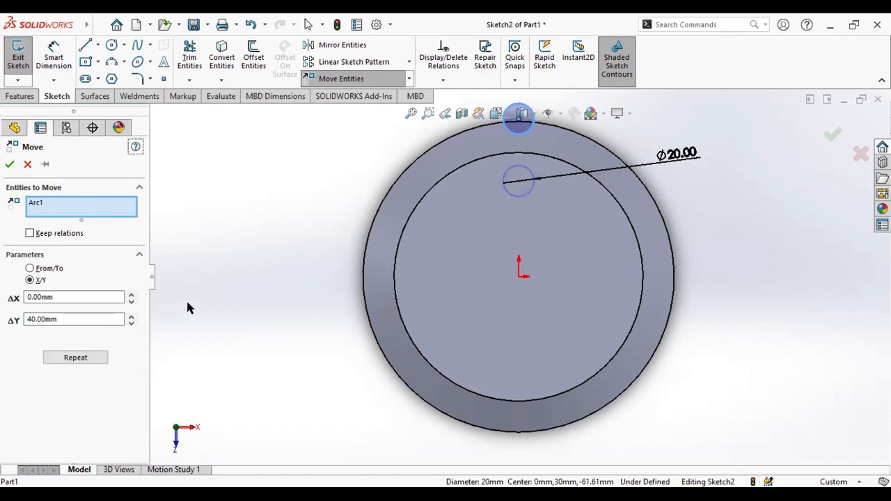
click(9, 164)
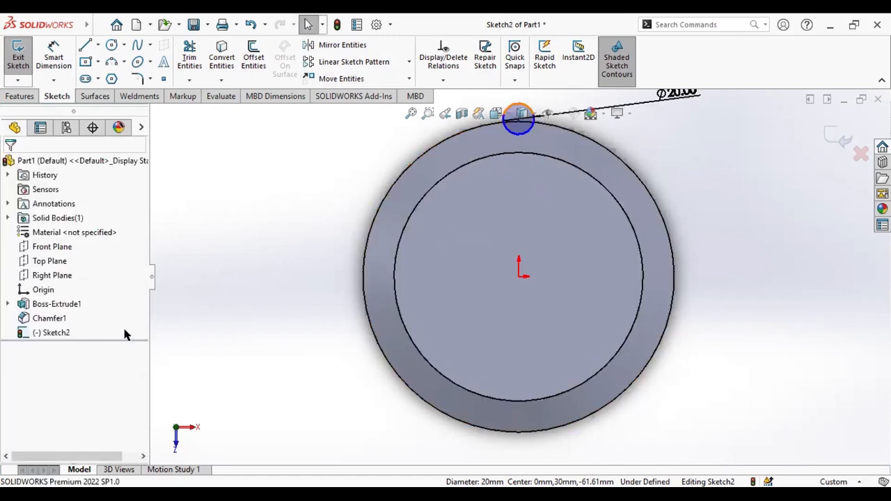
click(837, 137)
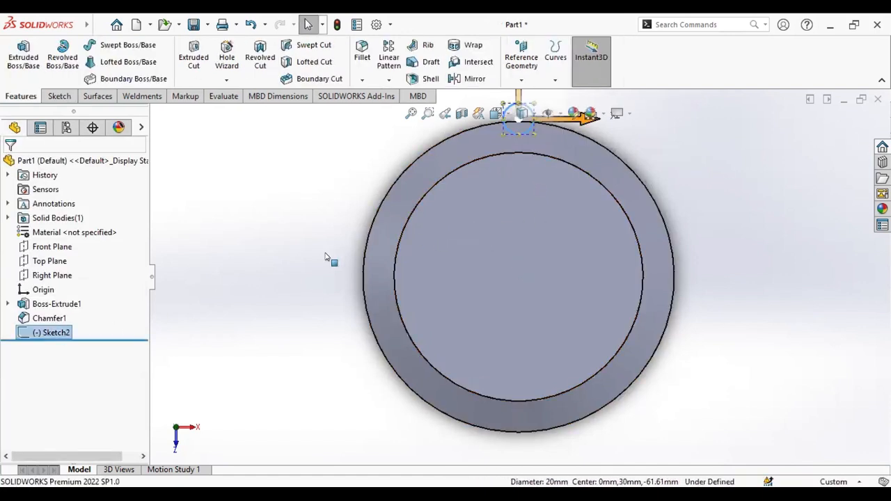
Delete the sketch containing the displaced 20 mm circle from the part.
right_click(56, 333)
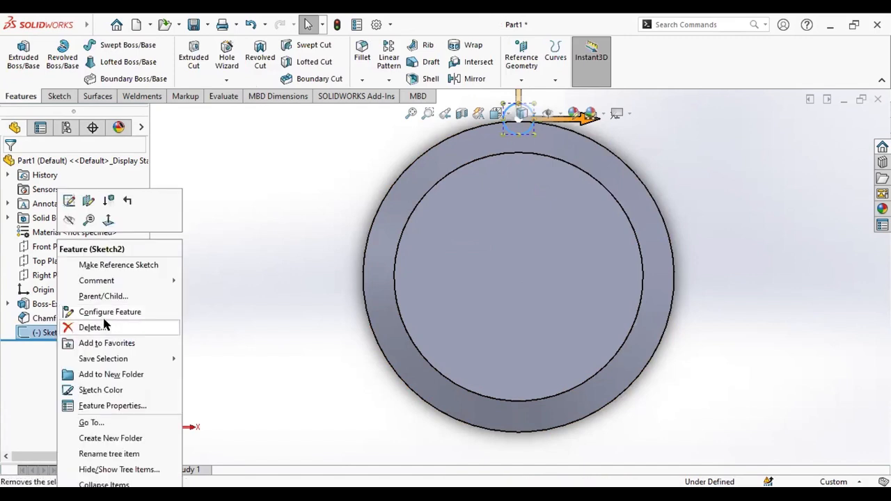
click(90, 327)
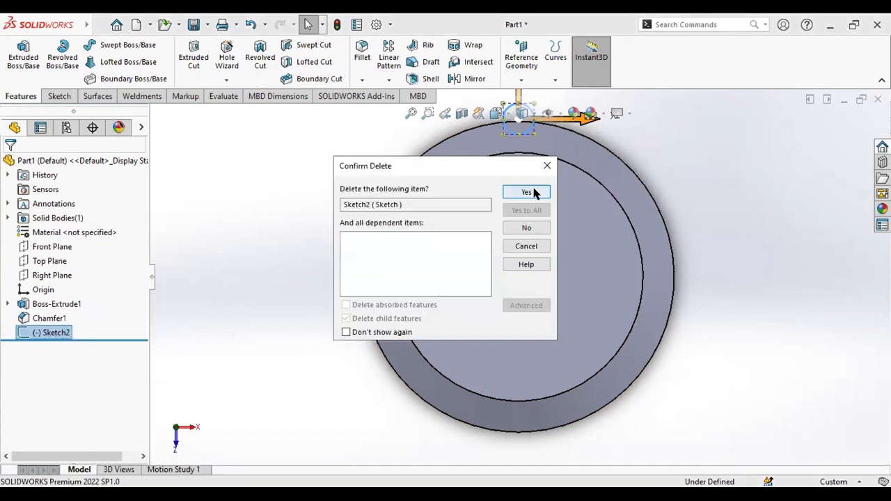
click(527, 192)
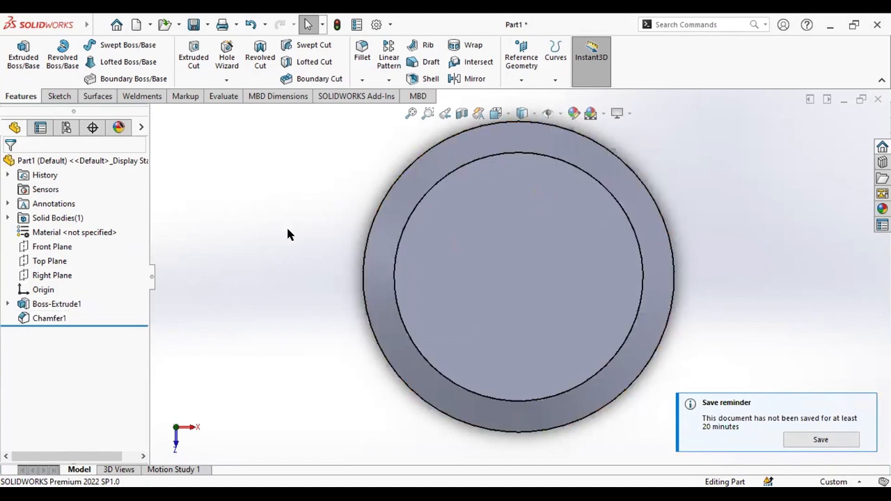
Start a sketch on the disc's top face and draw a circle about 18 mm in diameter centred on the origin.
click(504, 230)
click(566, 197)
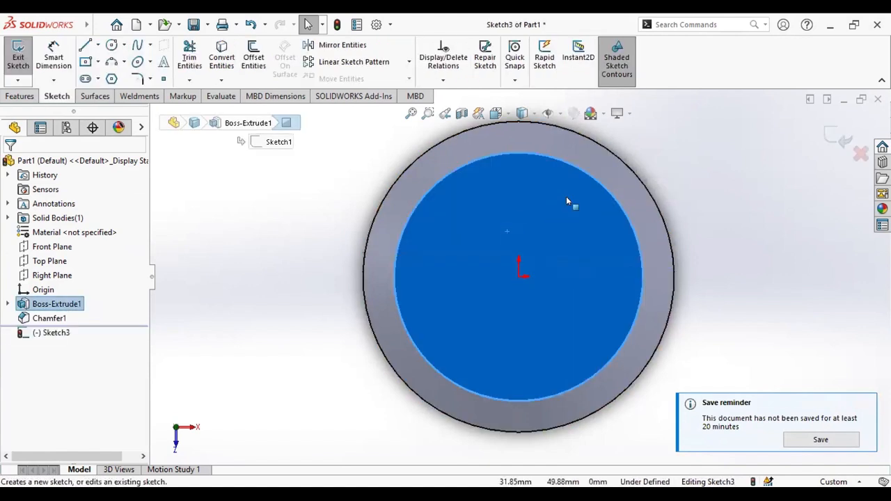
click(111, 45)
click(520, 275)
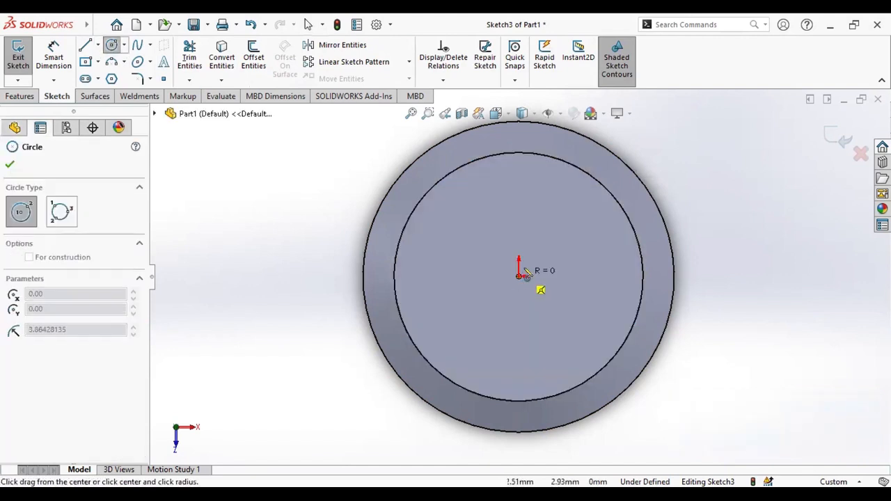
click(527, 272)
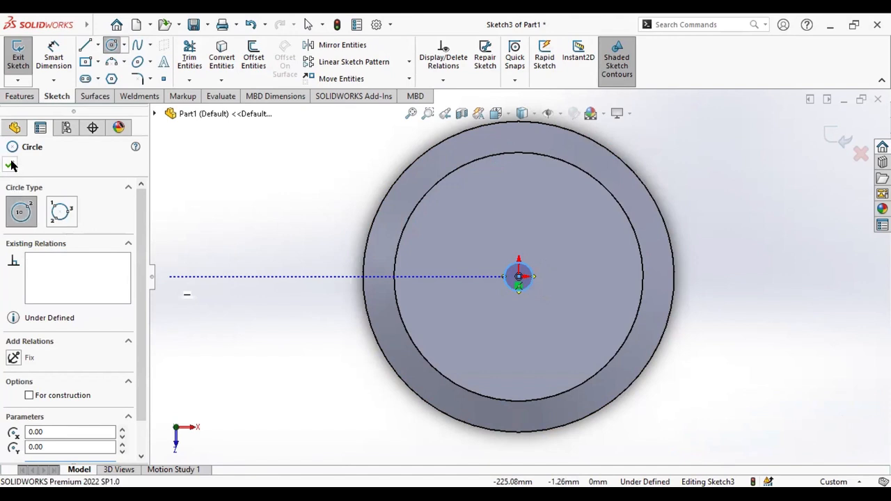
Dimension the centre circle's diameter and set it to 20 mm.
click(53, 62)
click(527, 270)
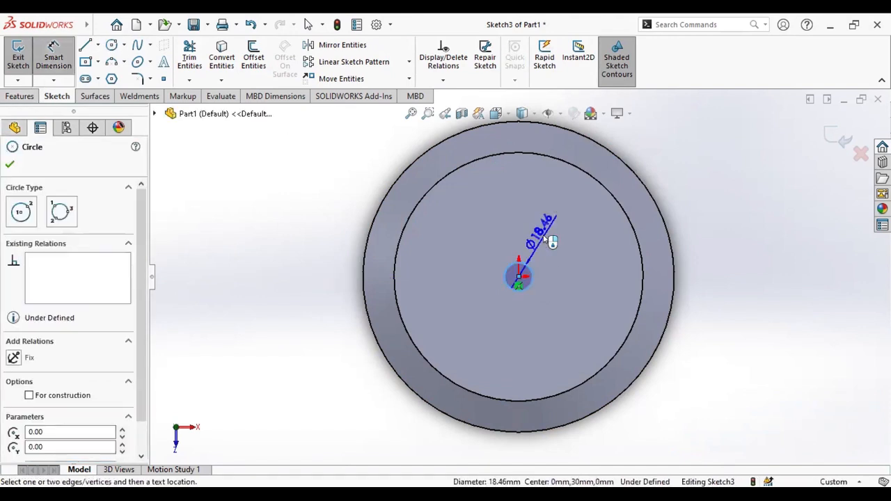
click(549, 240)
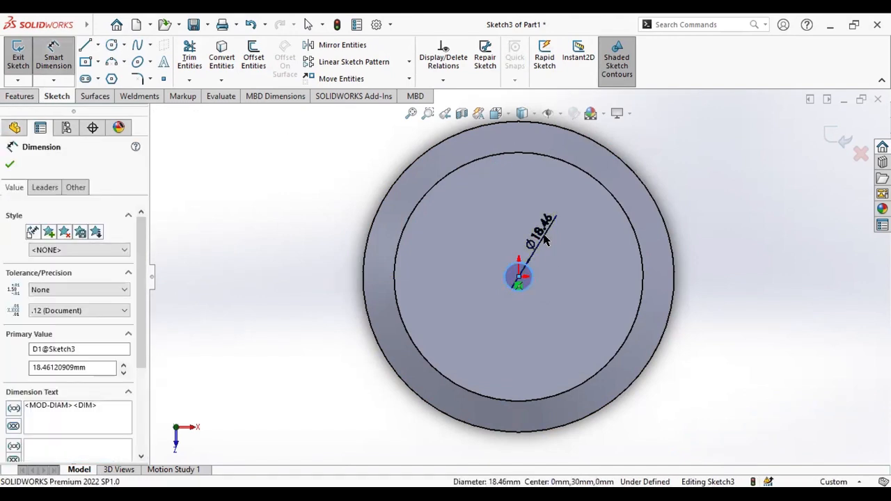
text(20)
key(Return)
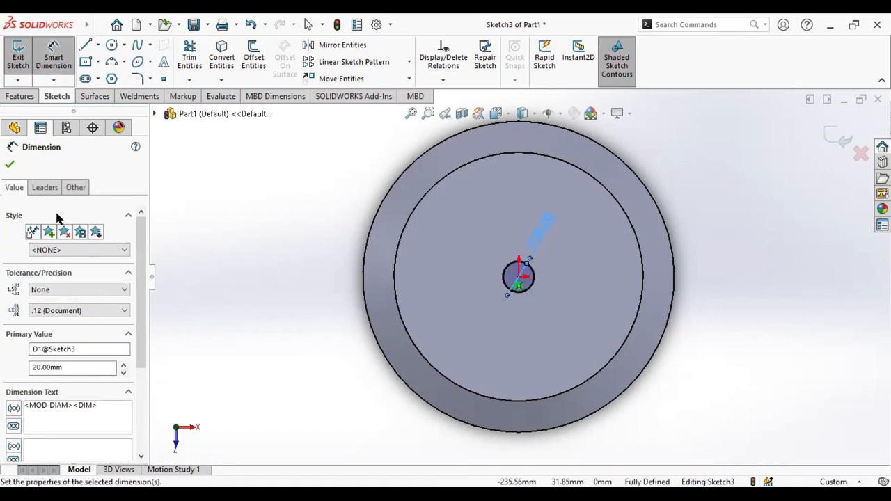
click(9, 165)
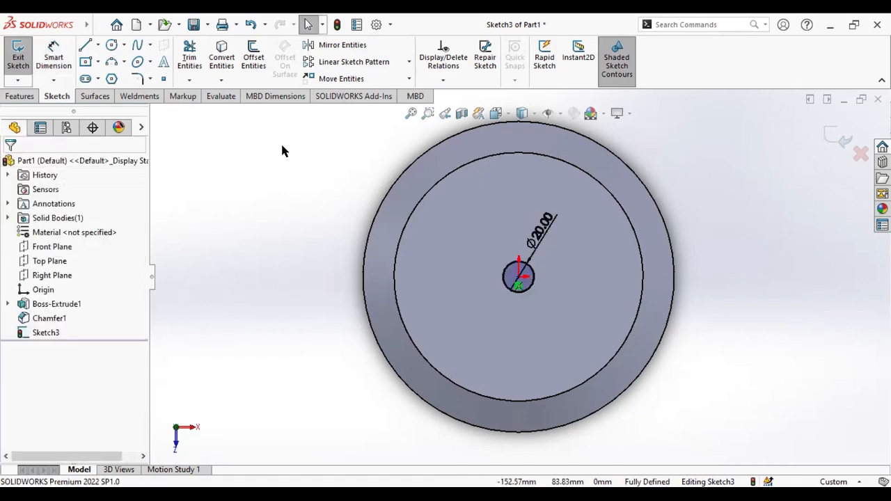
Set up a Move Entities operation on the centre circle with an X/Y offset of 40 mm in Y.
click(340, 79)
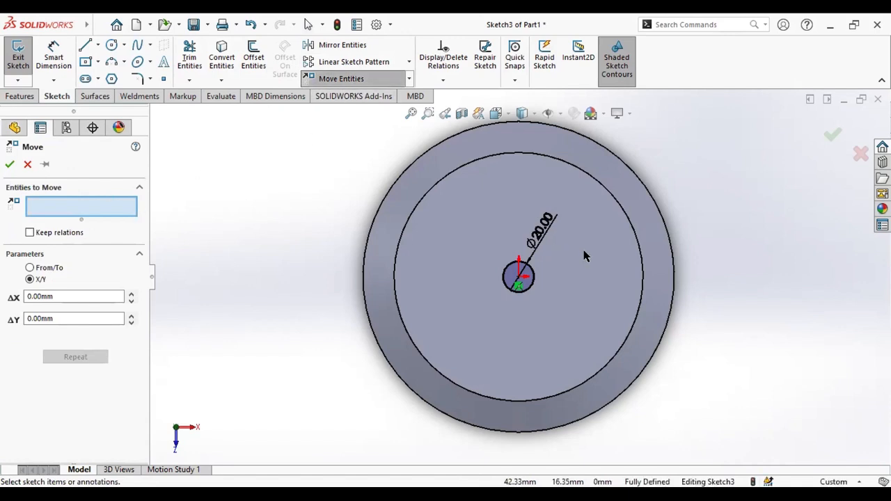
click(522, 276)
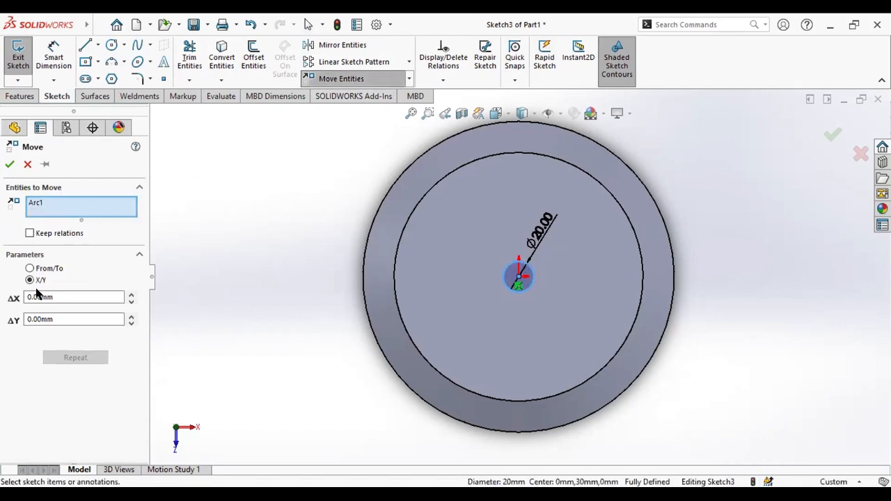
key(Tab)
text(40)
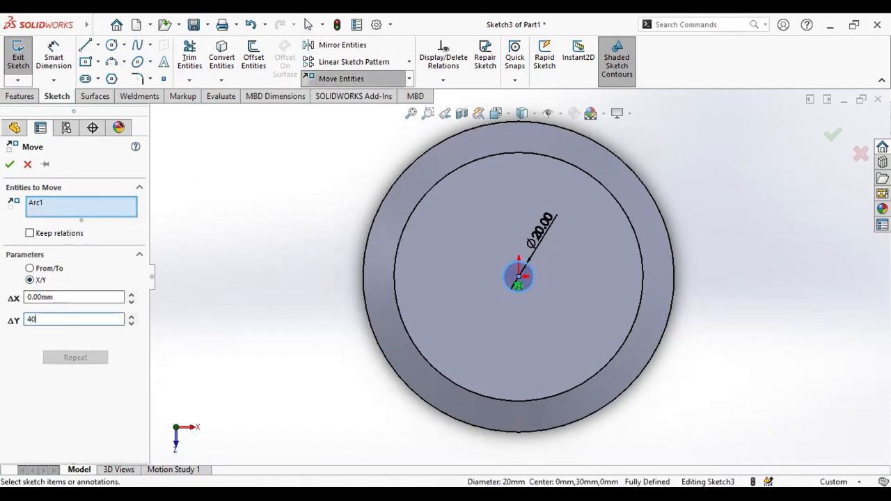
key(Return)
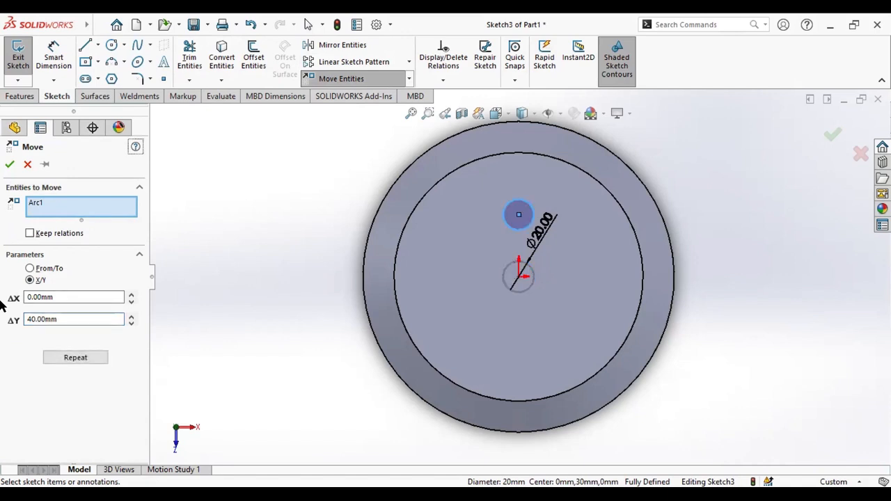
Try a Y offset of 70 mm for the circle's move and bring it back to 40 mm.
double_click(53, 319)
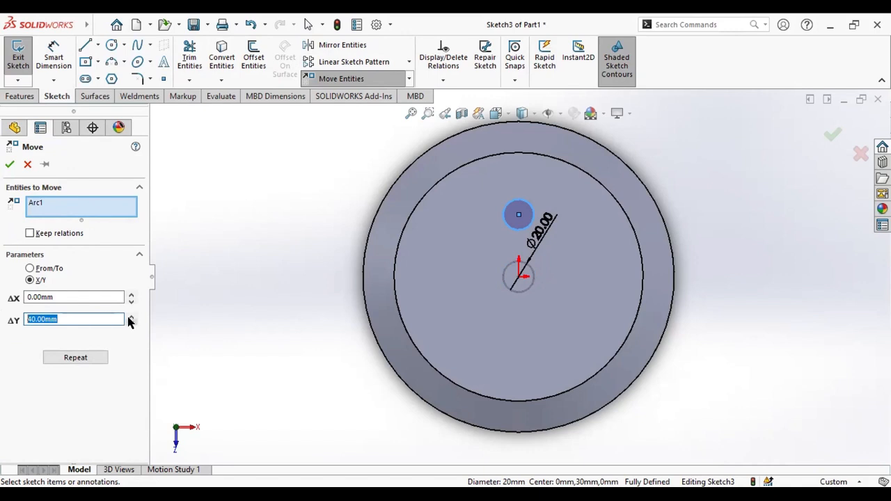
click(131, 315)
click(131, 315)
click(131, 315)
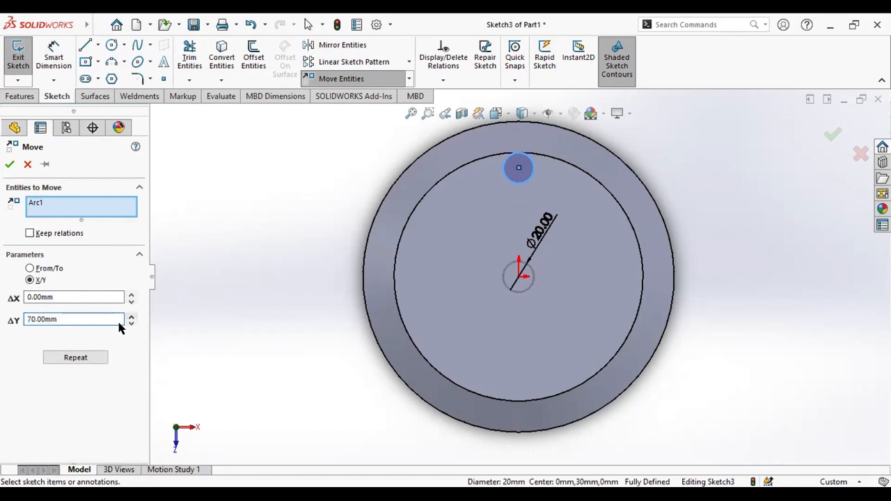
click(131, 323)
click(131, 323)
click(131, 323)
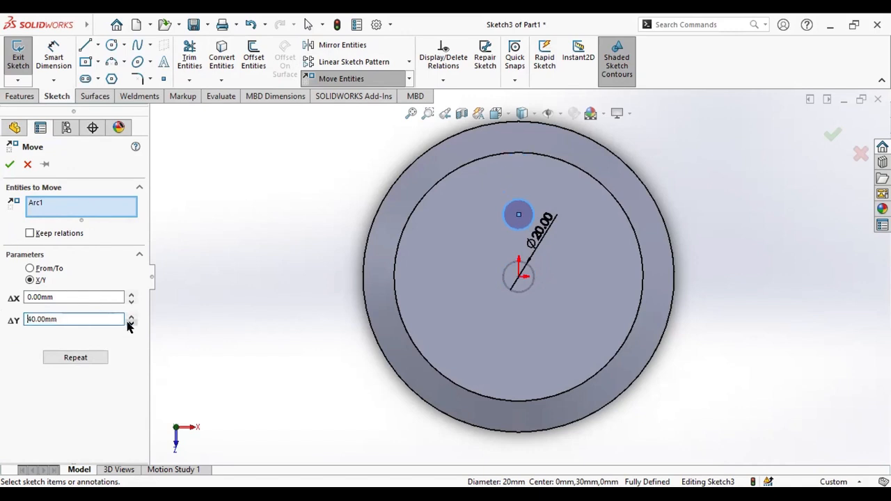
Try Y offsets of 35 mm and 25 mm for the circle's move.
double_click(82, 314)
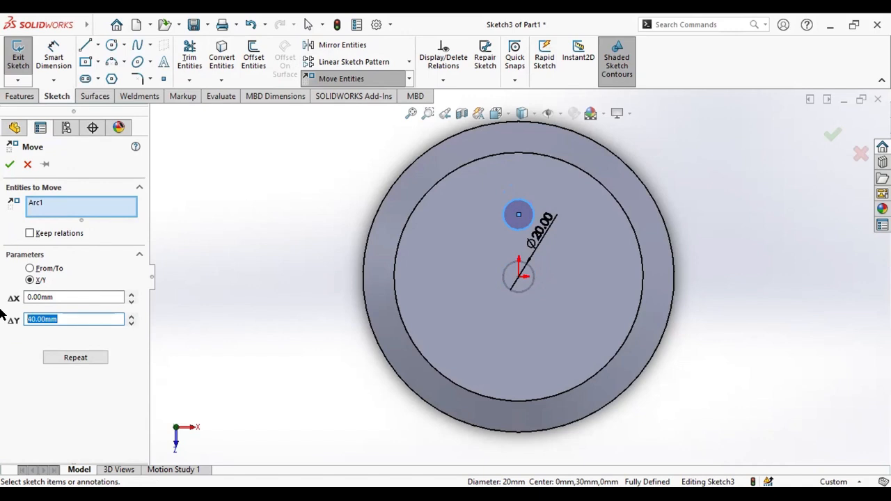
text(35)
key(Tab)
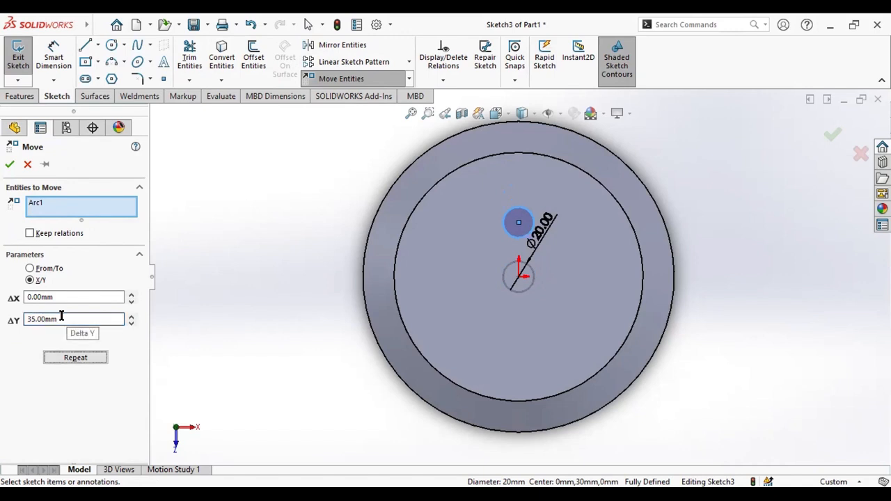
click(62, 316)
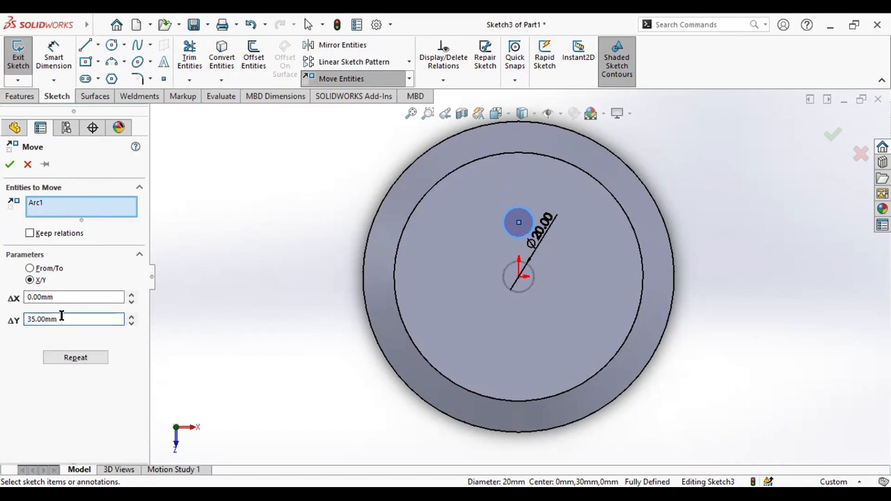
double_click(61, 316)
text(25)
key(Tab)
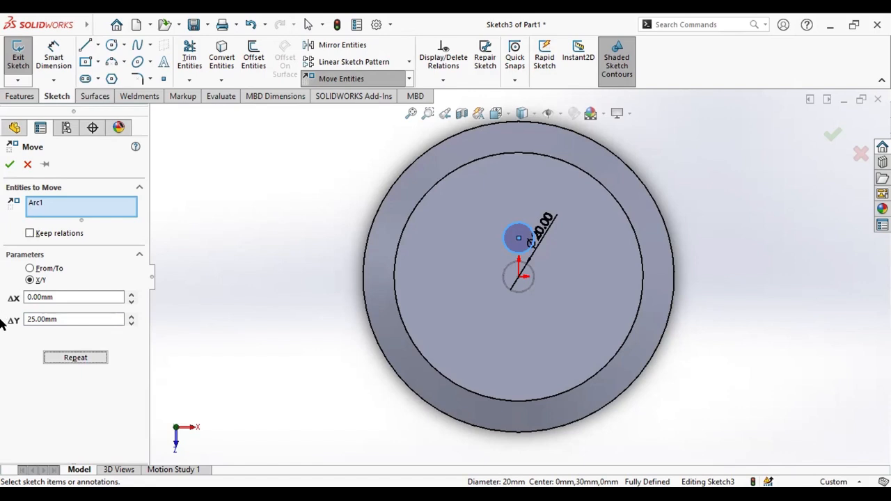
Set the move's Y offset to 40 mm and apply it to the circle.
key(shift+Tab)
text(40)
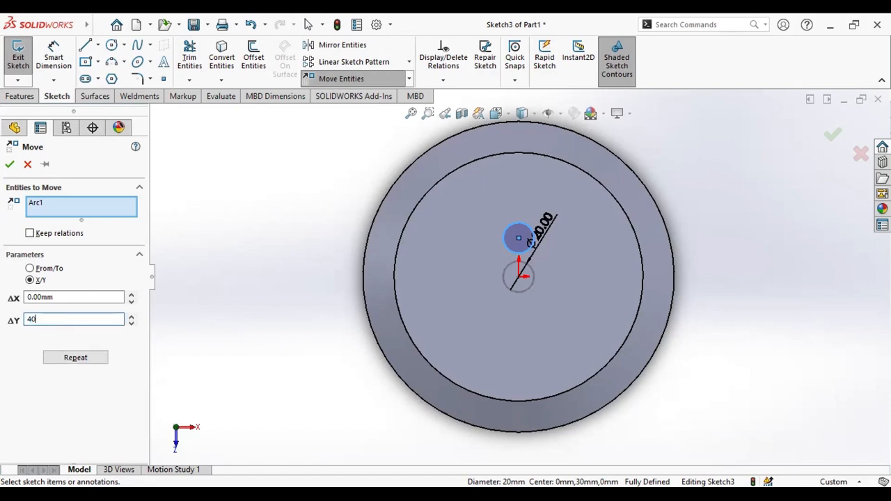
key(Tab)
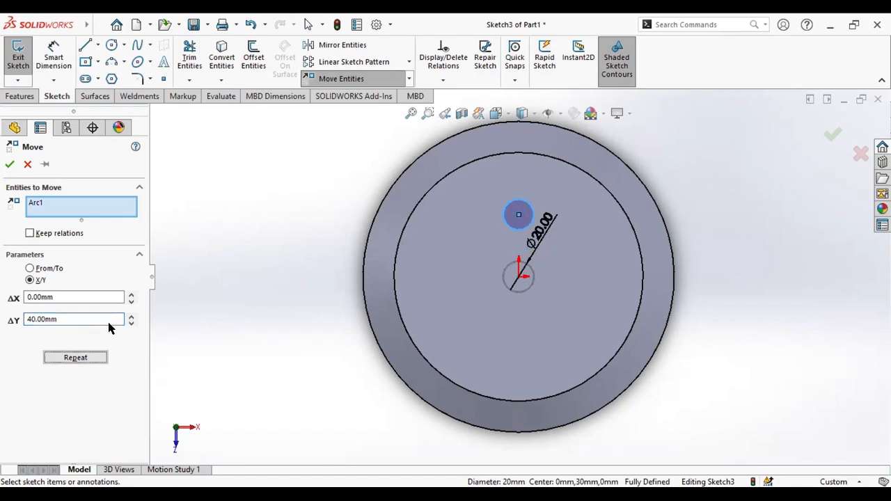
click(10, 166)
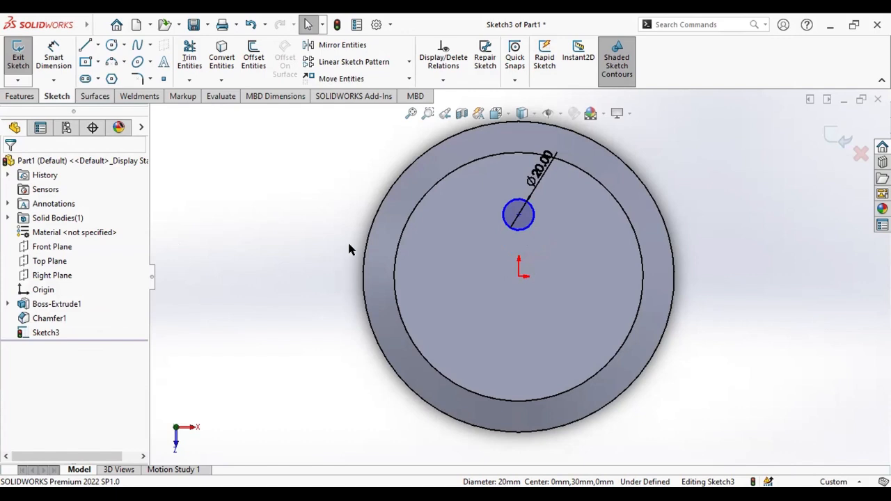
Offset the 20 mm circle outward by 5 mm to form a concentric ring profile.
click(515, 212)
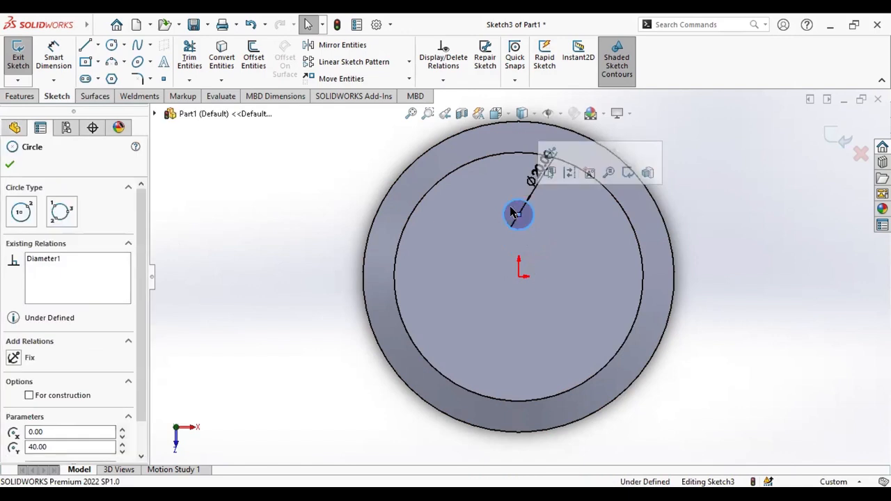
click(255, 62)
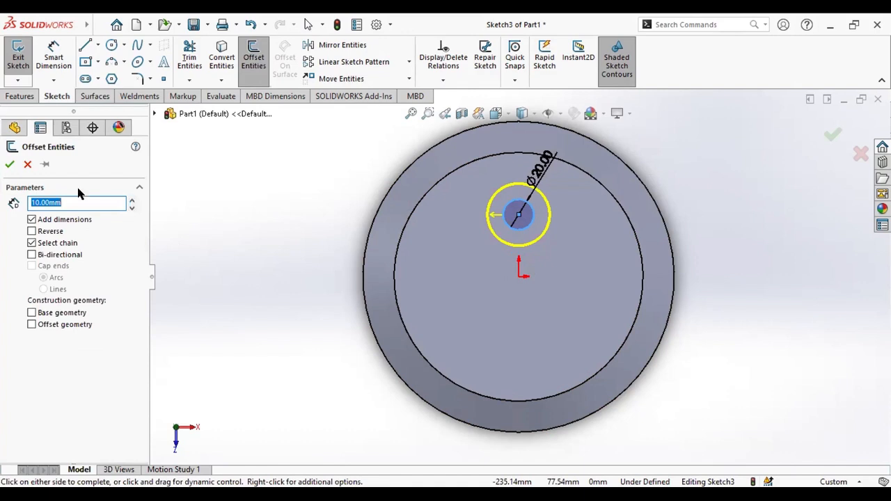
text(5)
key(Return)
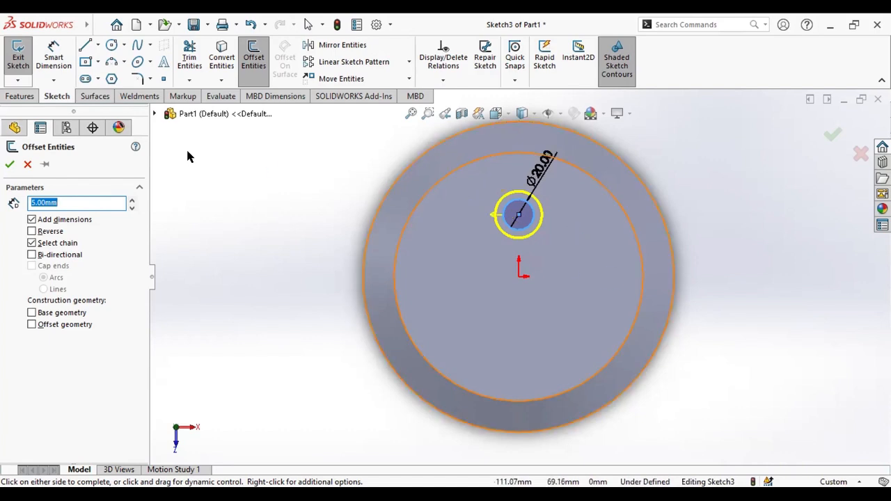
click(10, 165)
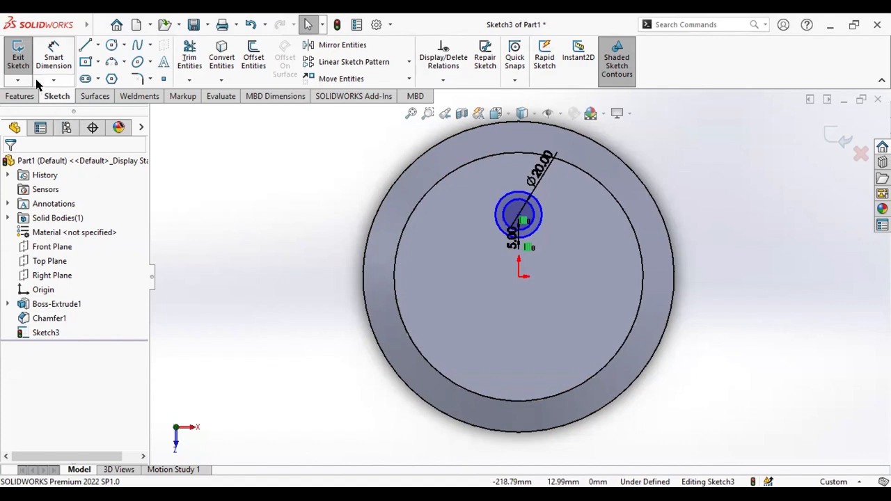
Extrude the ring profile to a blind depth of 5 mm, merging it with the disc.
click(28, 95)
click(23, 52)
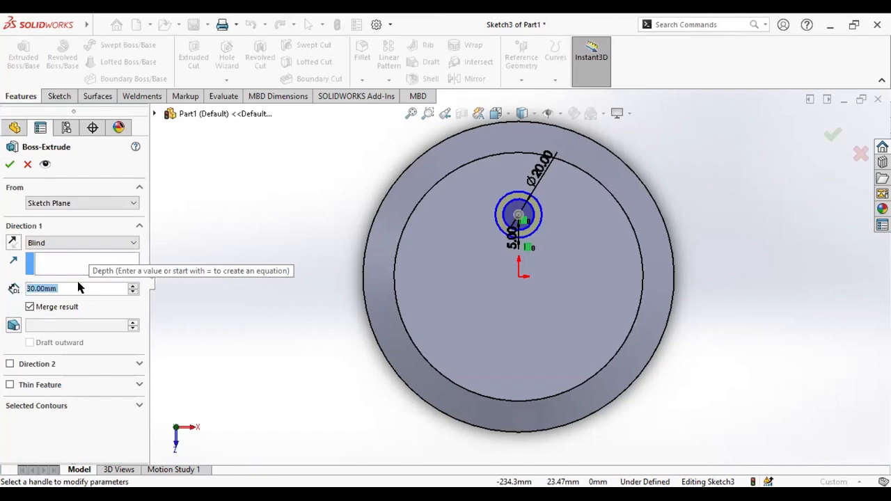
text(5)
key(Tab)
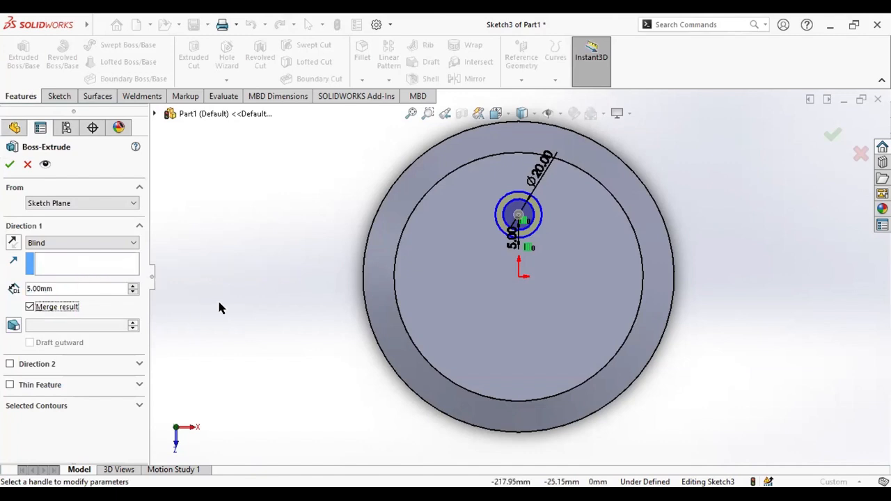
middle_drag(757, 344, 591, 277)
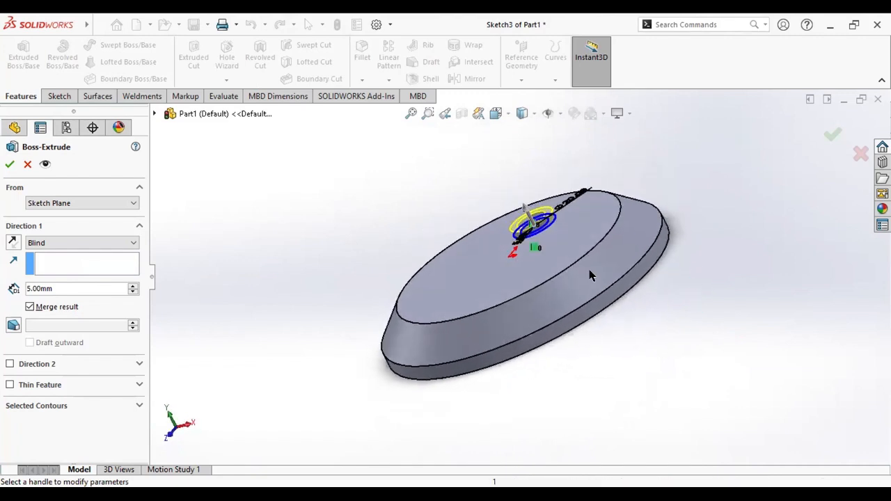
click(10, 164)
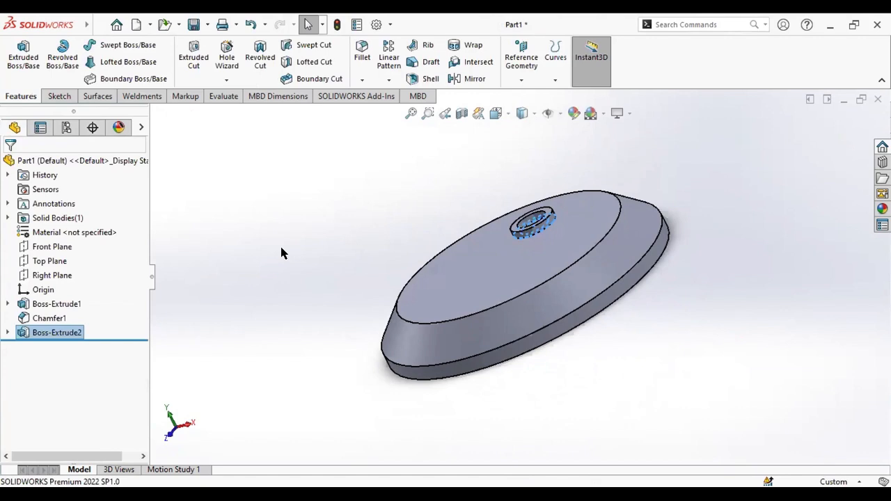
middle_drag(281, 247, 272, 286)
click(287, 264)
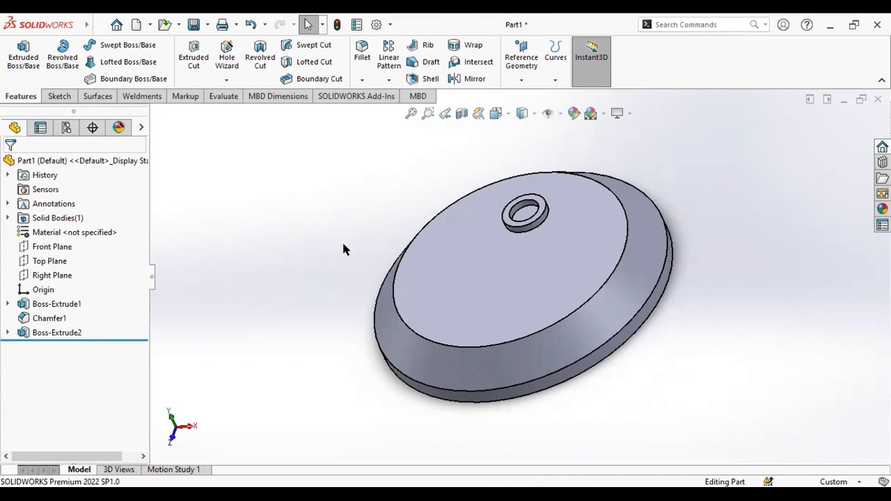
Start a sketch on the disc's flat face and draw a circle of about 11 mm radius centred on the origin.
click(487, 292)
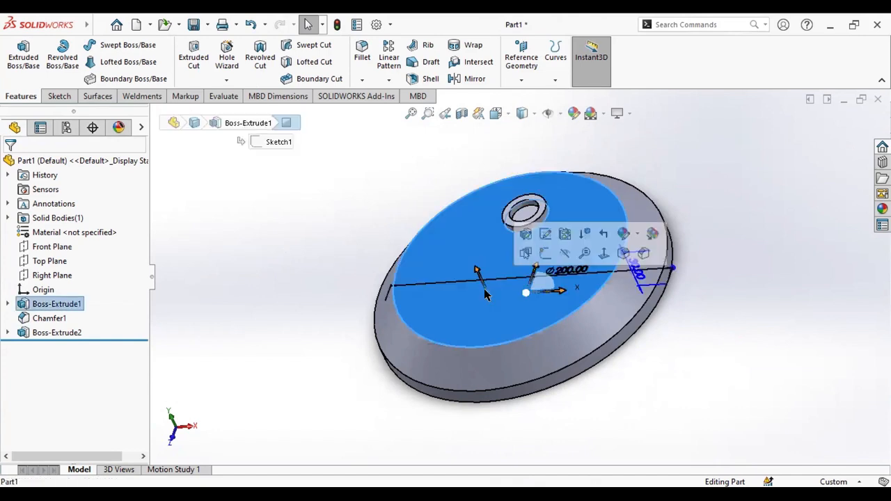
click(546, 253)
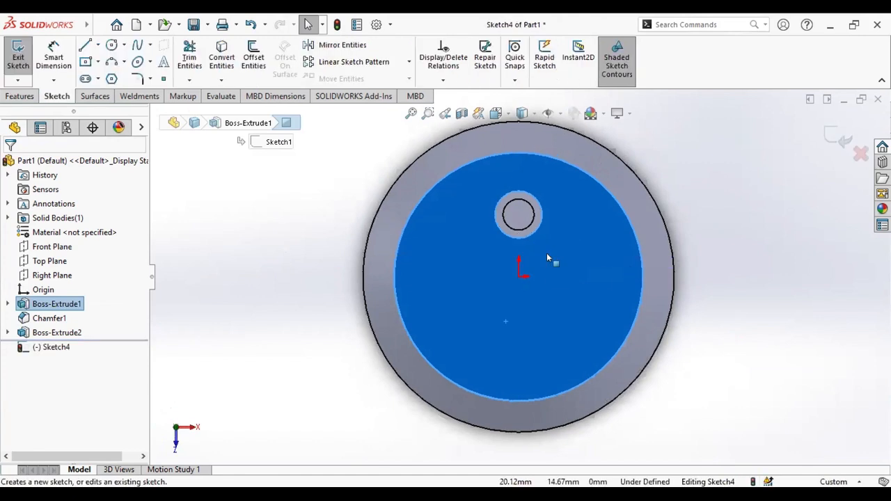
click(721, 240)
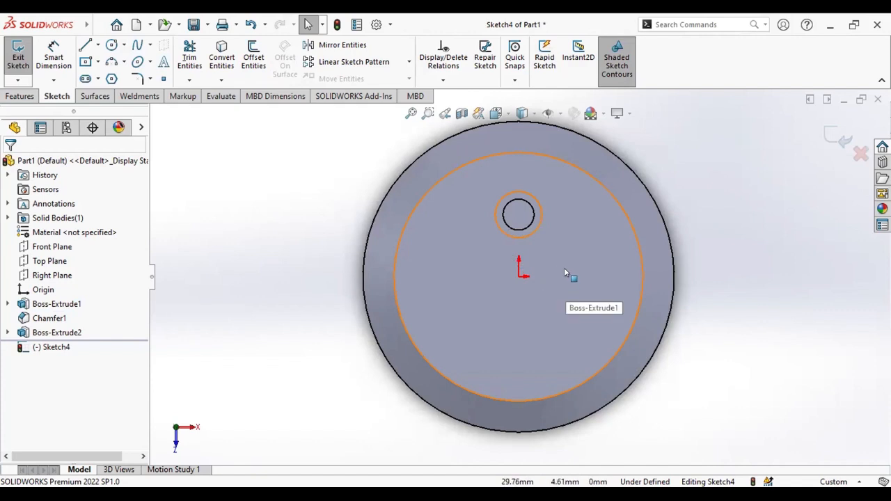
click(112, 45)
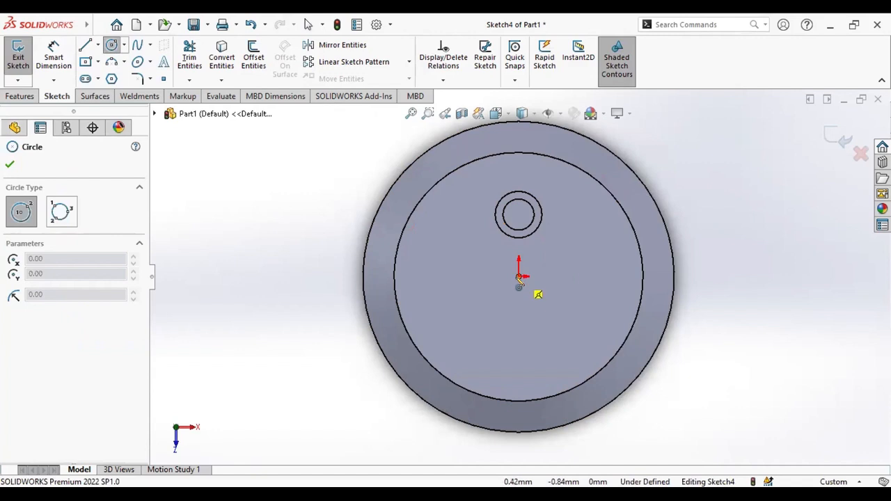
click(518, 276)
click(528, 279)
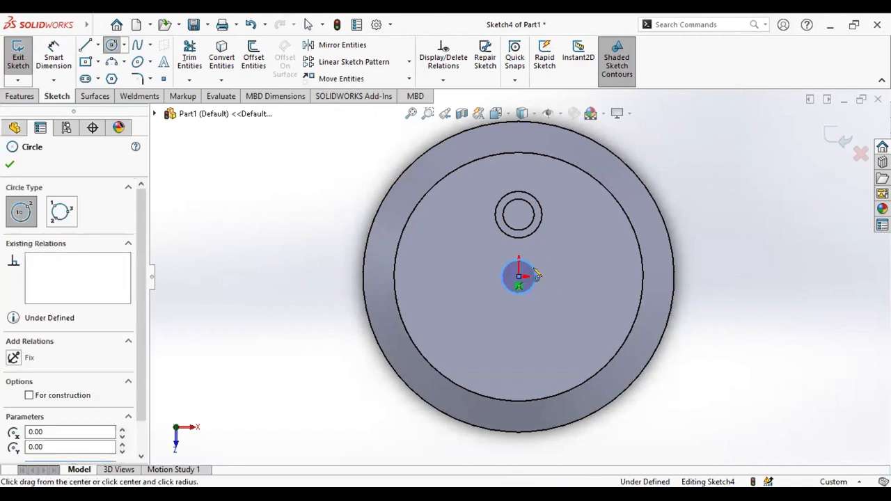
click(10, 165)
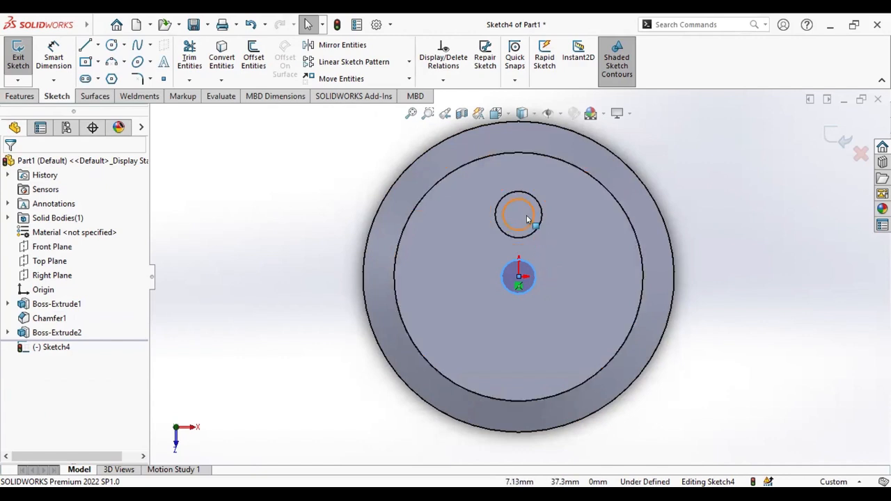
middle_drag(690, 255, 612, 229)
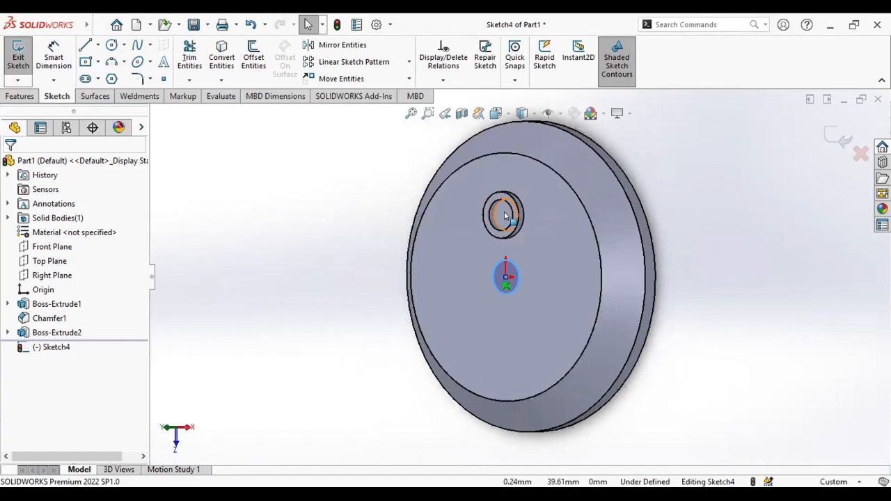
middle_drag(508, 226, 501, 207)
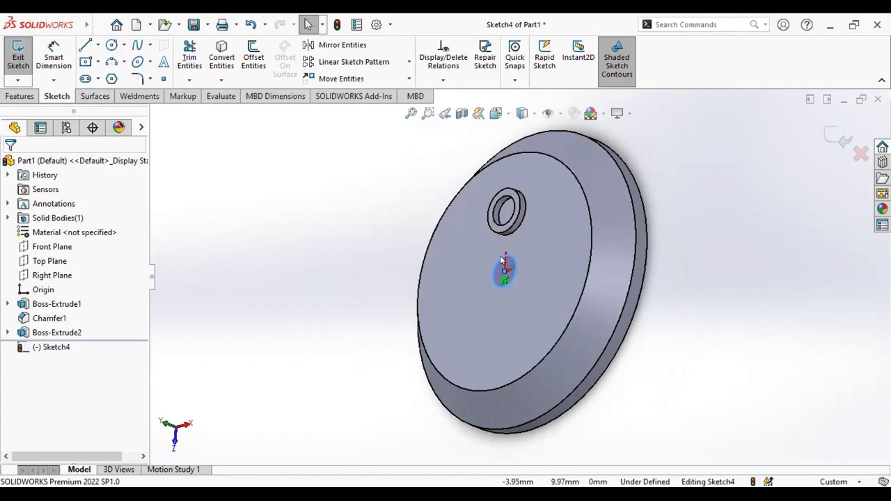
click(450, 270)
right_click(451, 270)
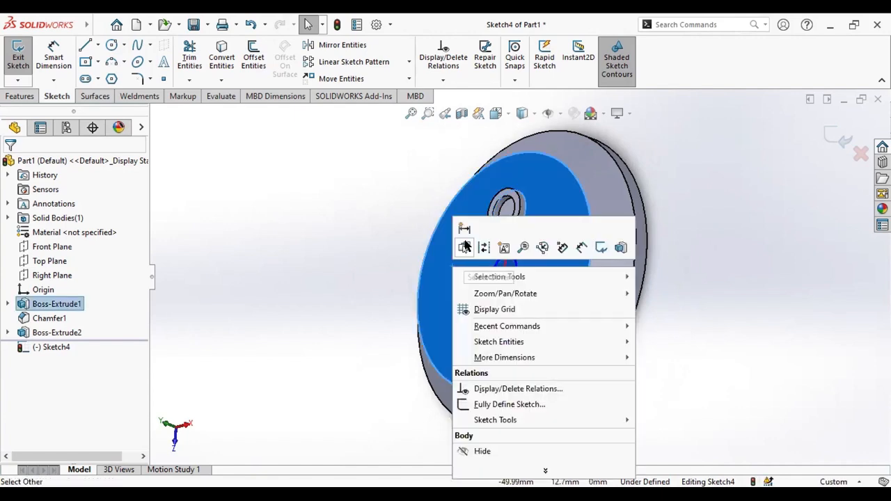
click(333, 262)
middle_drag(332, 262, 379, 254)
Try a second, larger circle concentric with the one at the origin, and undo it.
click(495, 113)
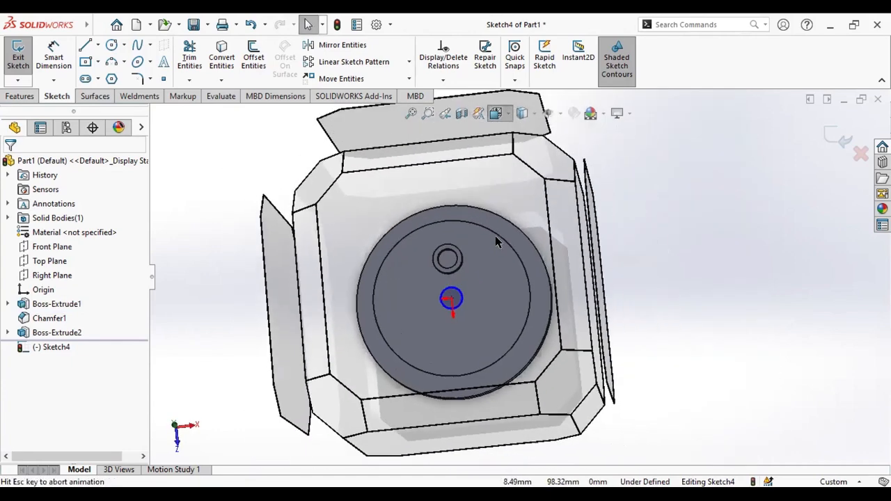
click(431, 251)
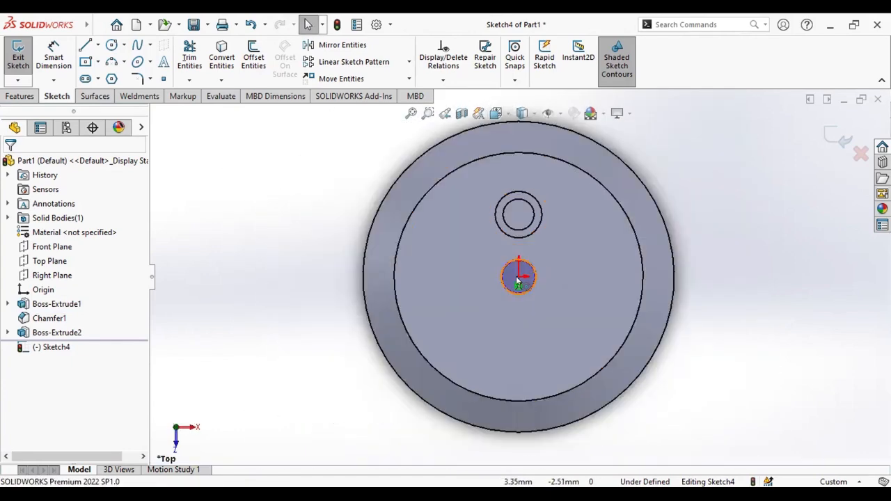
click(111, 44)
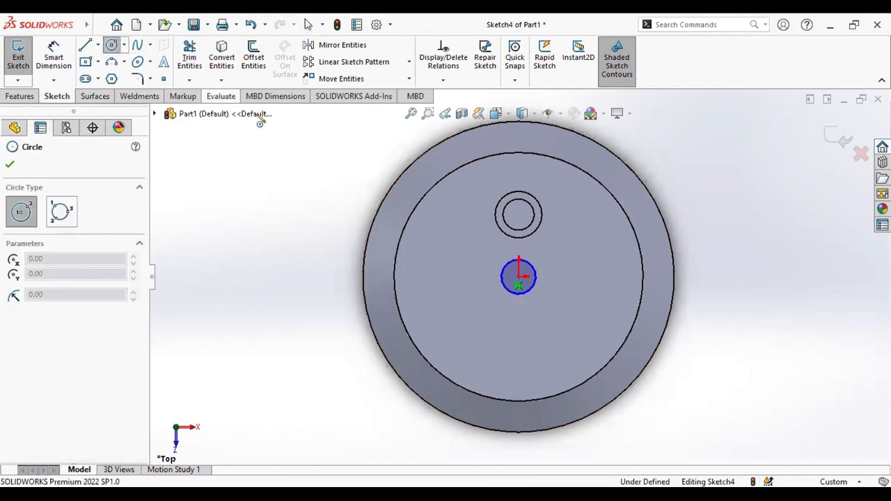
click(518, 277)
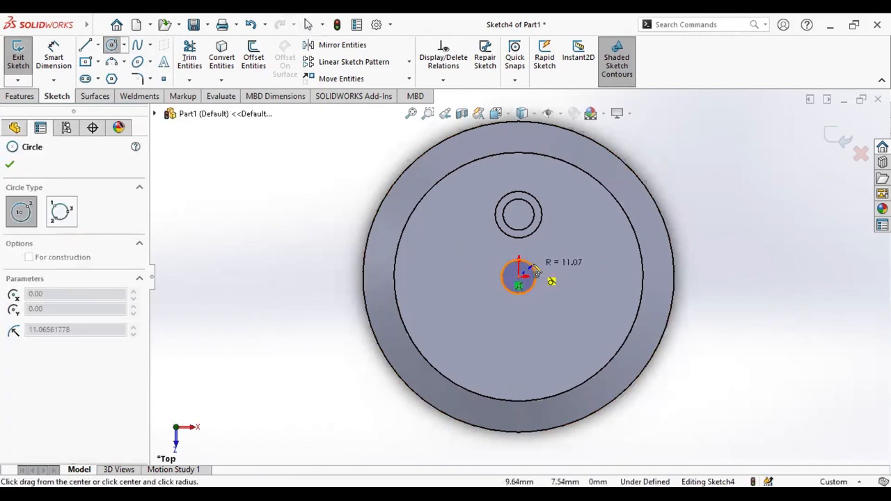
click(534, 273)
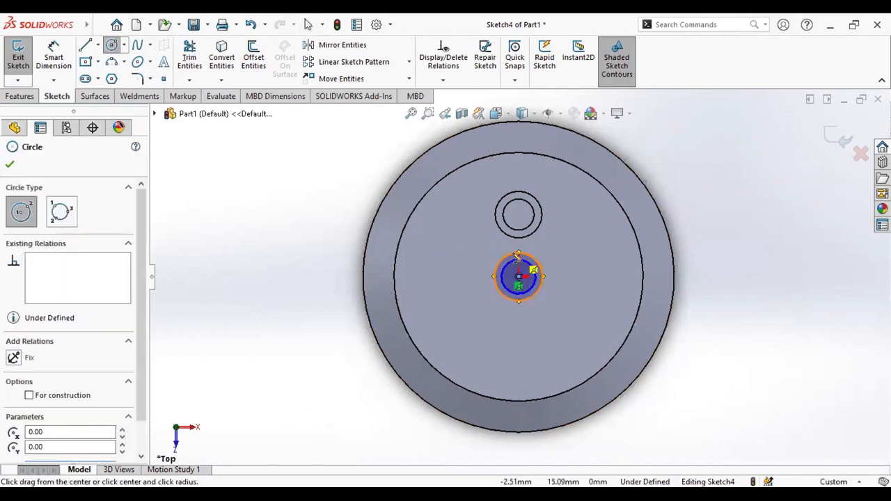
click(10, 164)
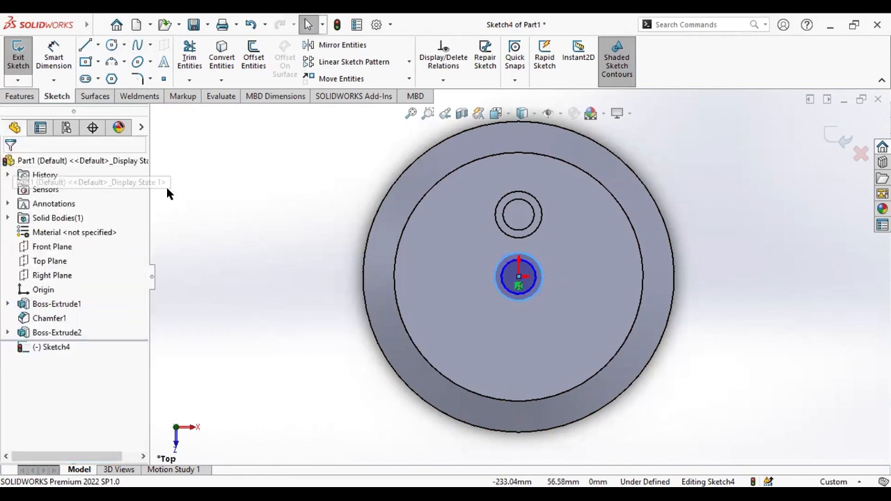
click(718, 219)
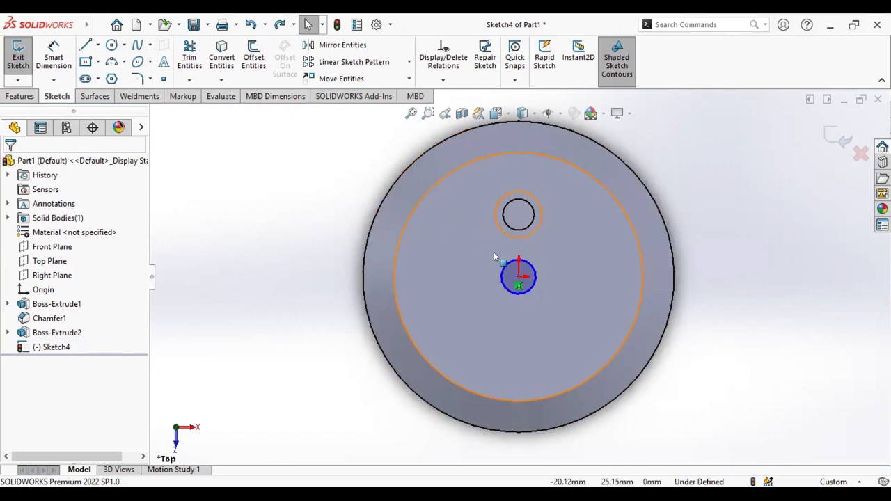
Offset the central circle outward by 5 mm.
click(505, 266)
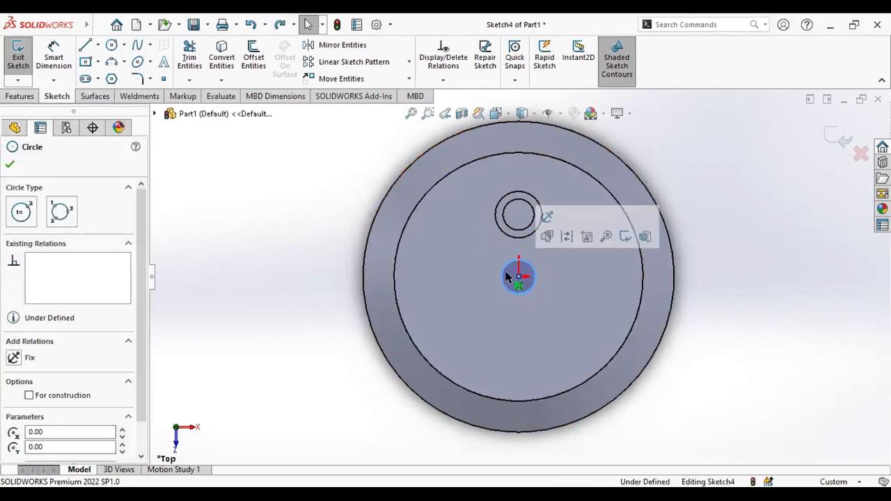
click(254, 61)
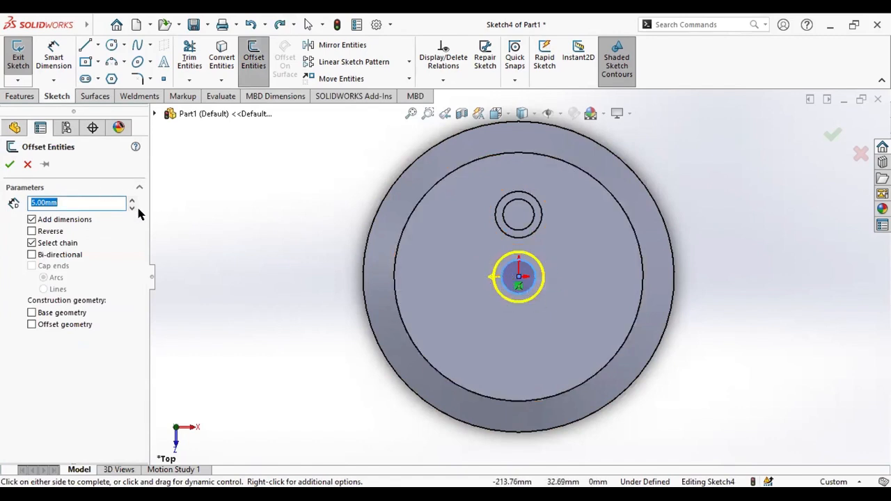
click(9, 164)
mouse_move(745, 286)
middle_down()
mouse_move(757, 284)
mouse_move(722, 280)
mouse_move(744, 282)
mouse_move(719, 239)
mouse_move(741, 270)
middle_up()
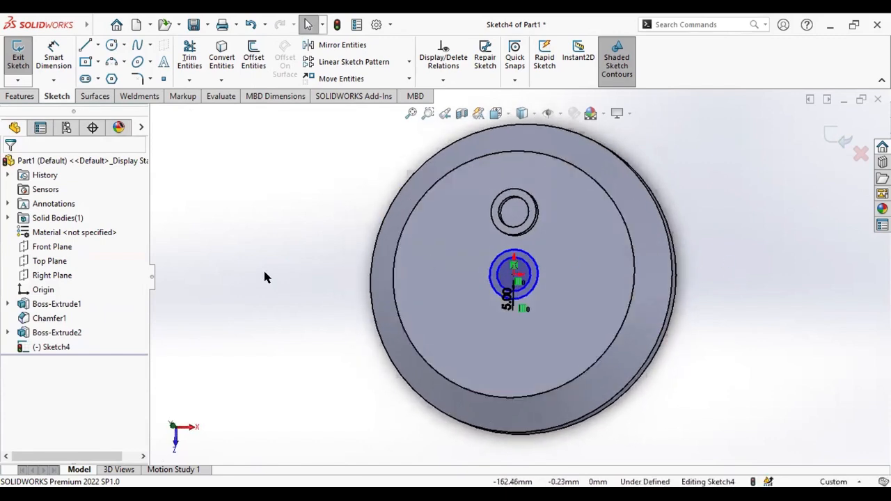
Leave the central ring sketch and discard its changes.
right_click(61, 346)
click(346, 260)
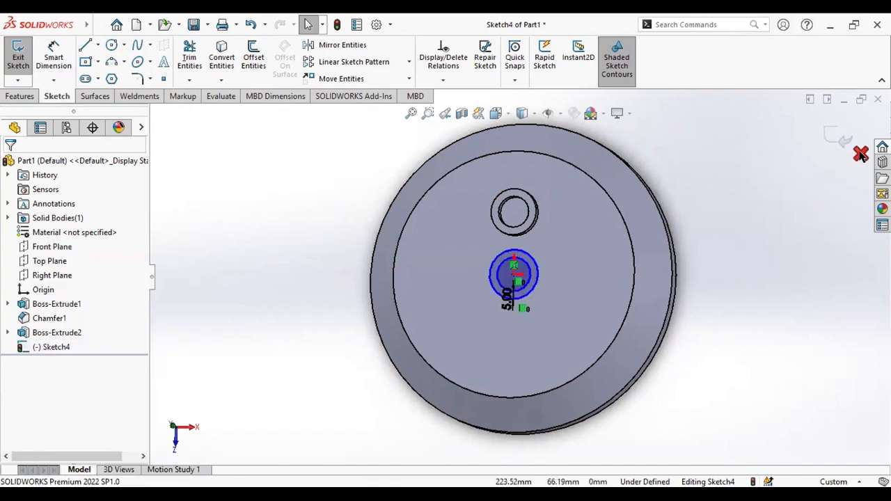
click(861, 153)
click(461, 263)
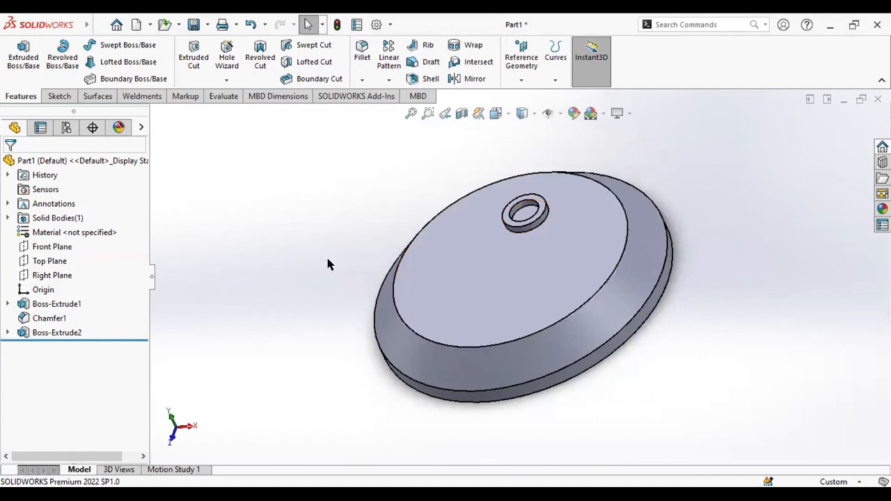
middle_drag(279, 253, 280, 270)
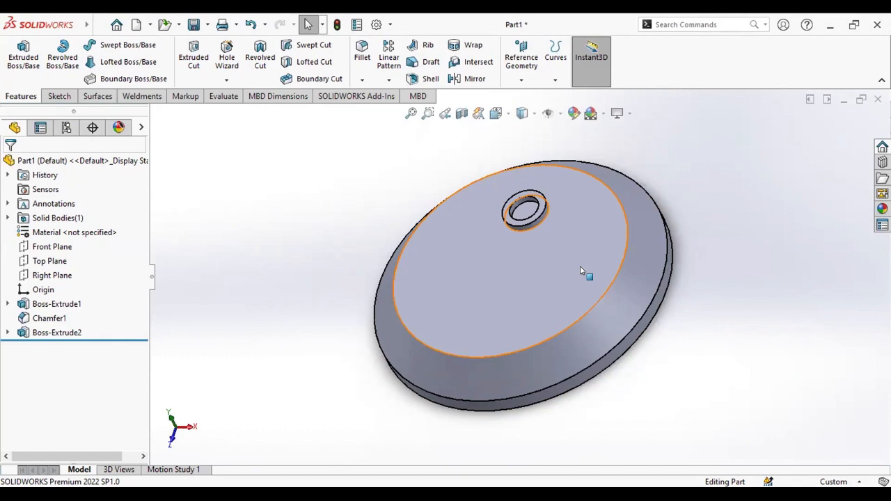
click(519, 81)
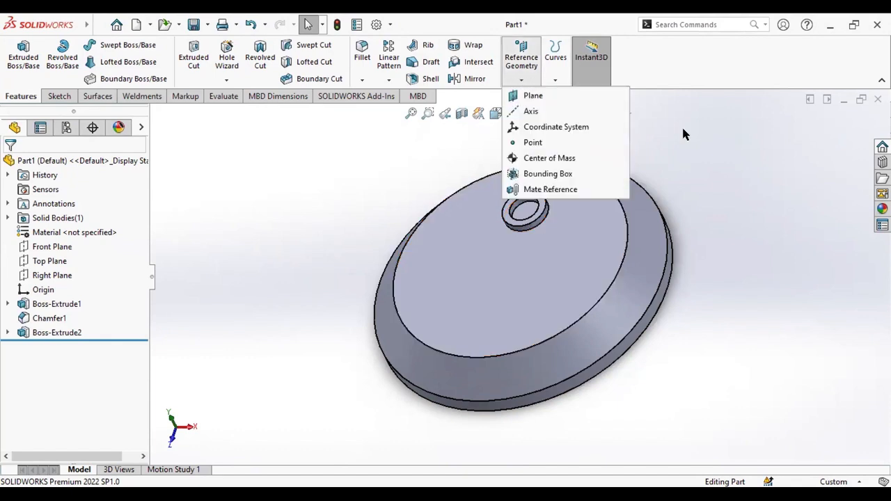
click(555, 80)
click(797, 176)
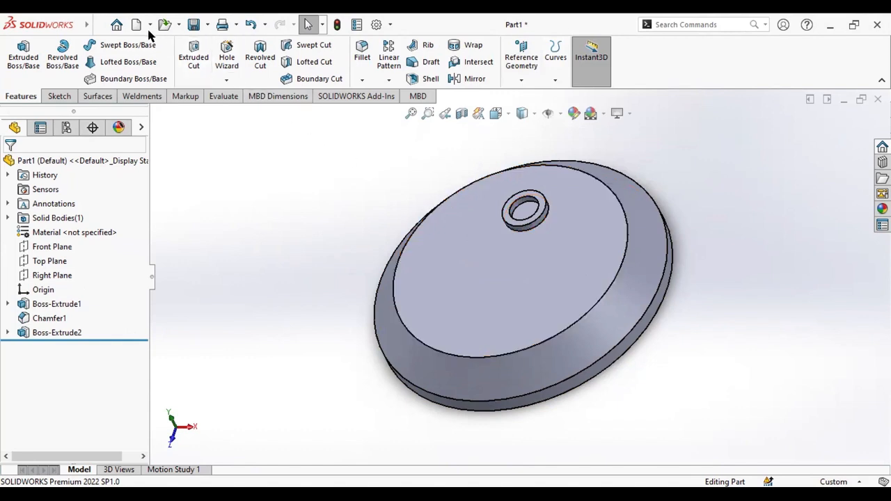
mouse_move(147, 33)
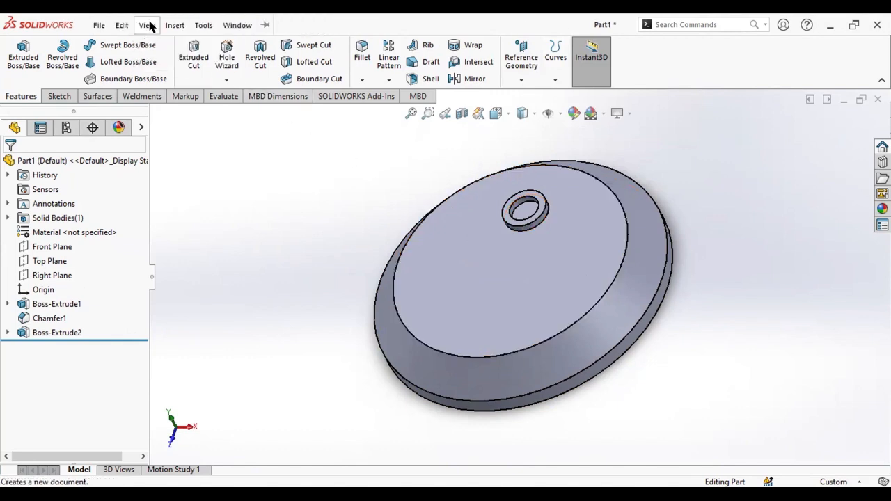
click(147, 26)
mouse_move(181, 85)
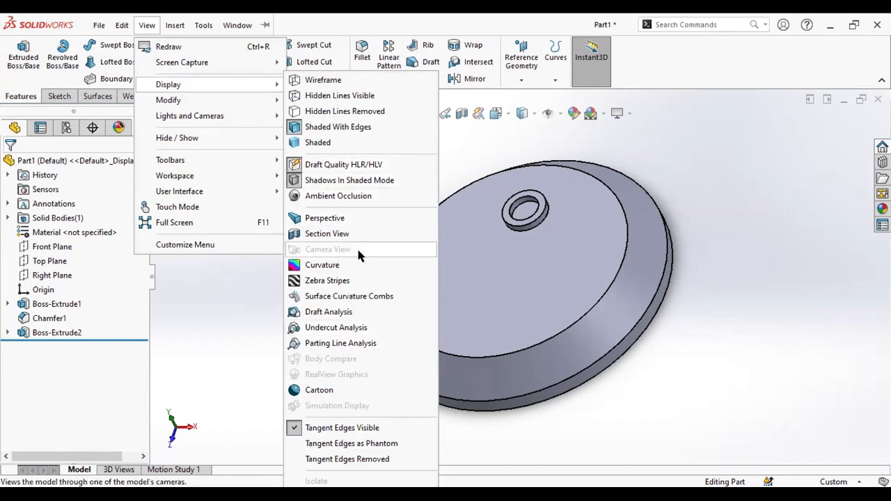
click(771, 261)
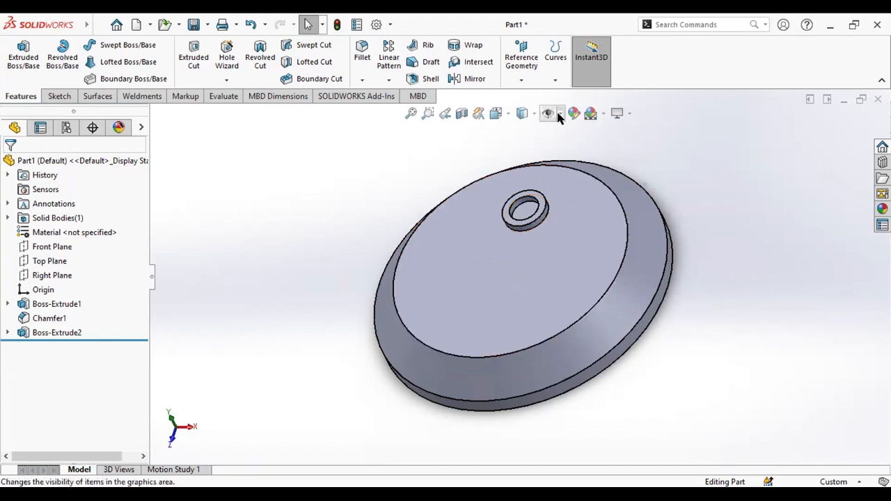
click(522, 212)
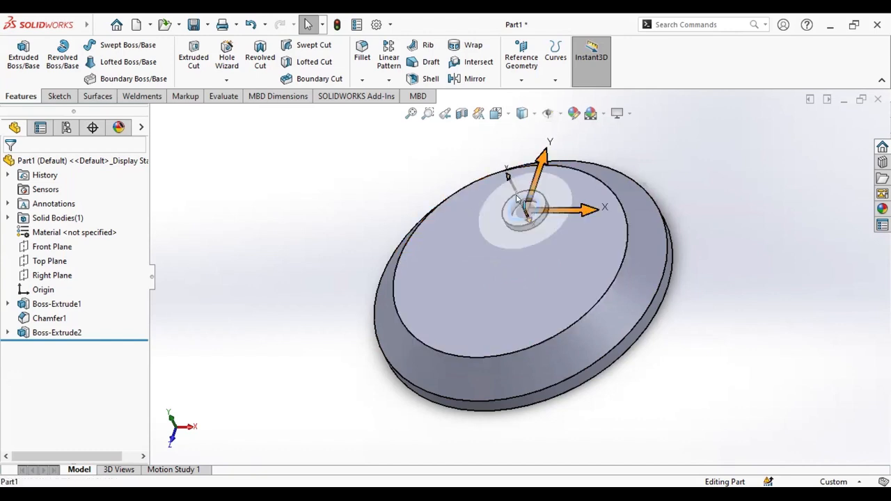
click(709, 215)
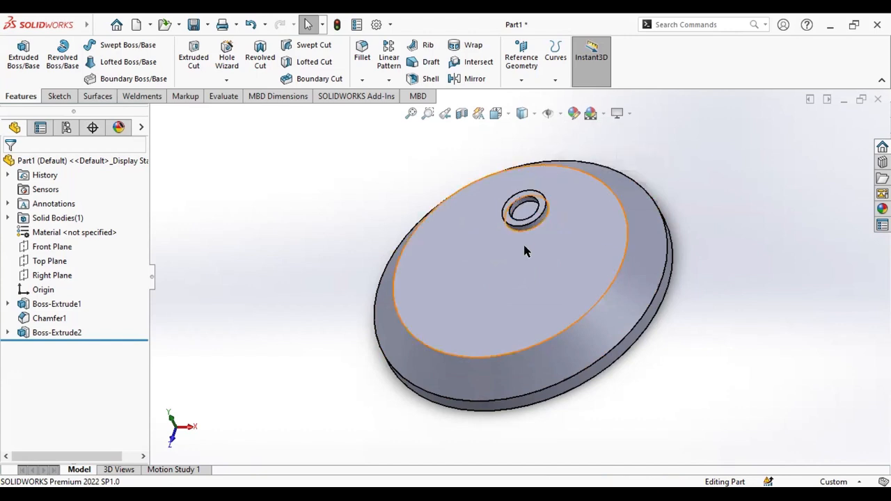
click(516, 269)
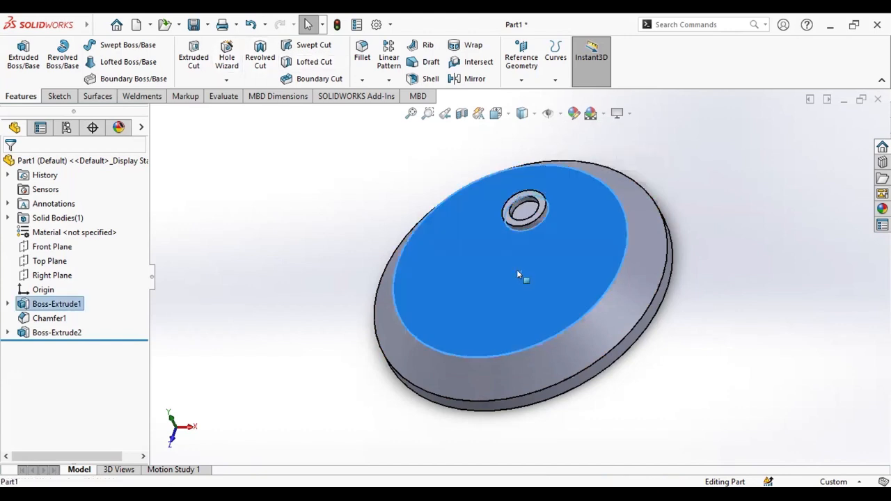
right_click(504, 237)
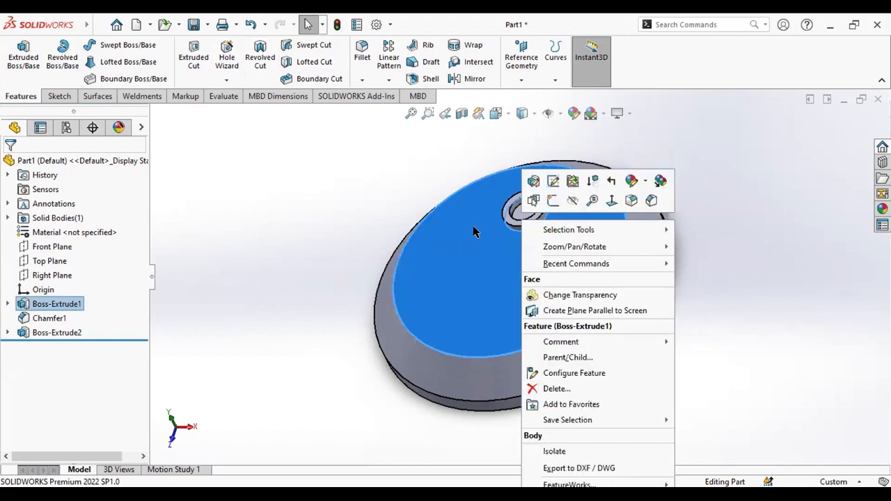
click(378, 164)
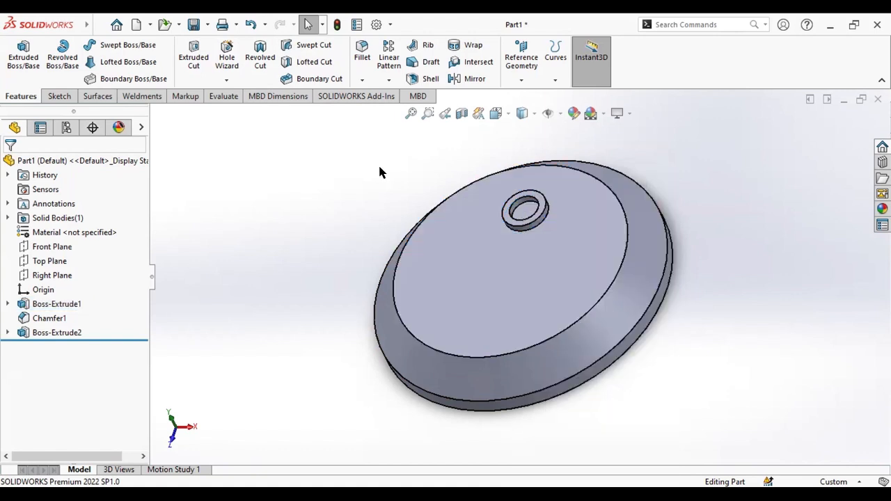
mouse_move(203, 31)
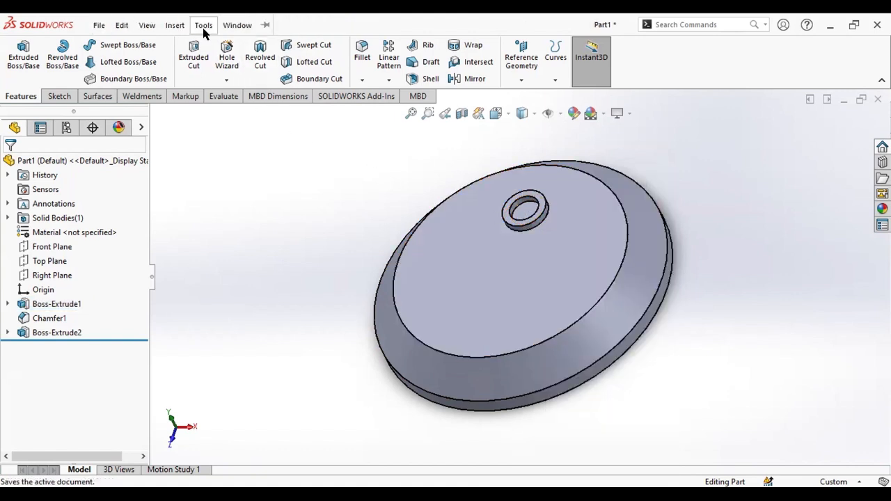
click(147, 25)
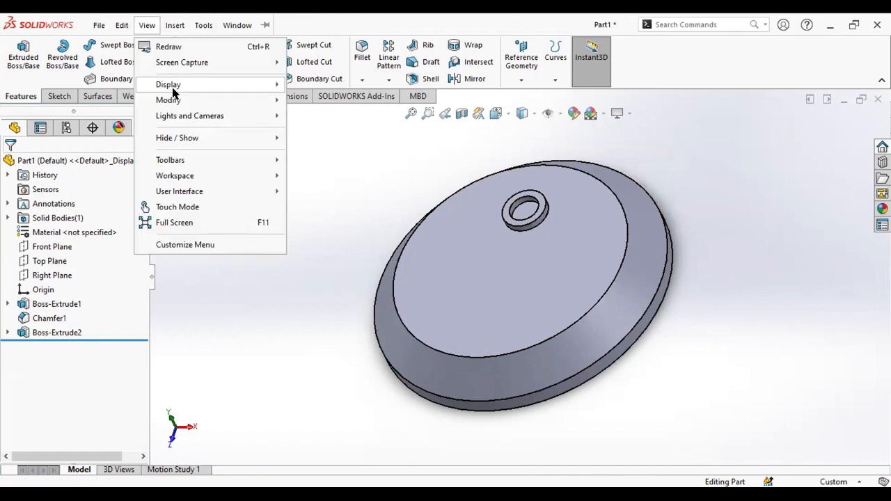
mouse_move(209, 84)
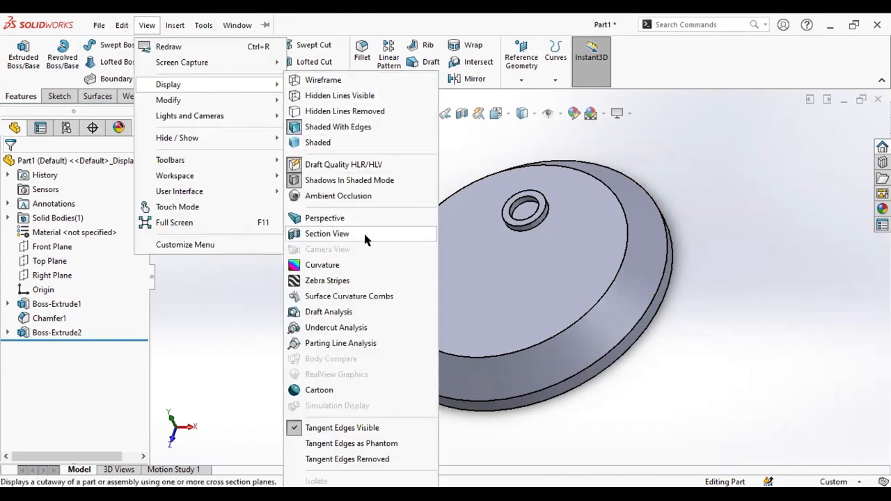
click(513, 151)
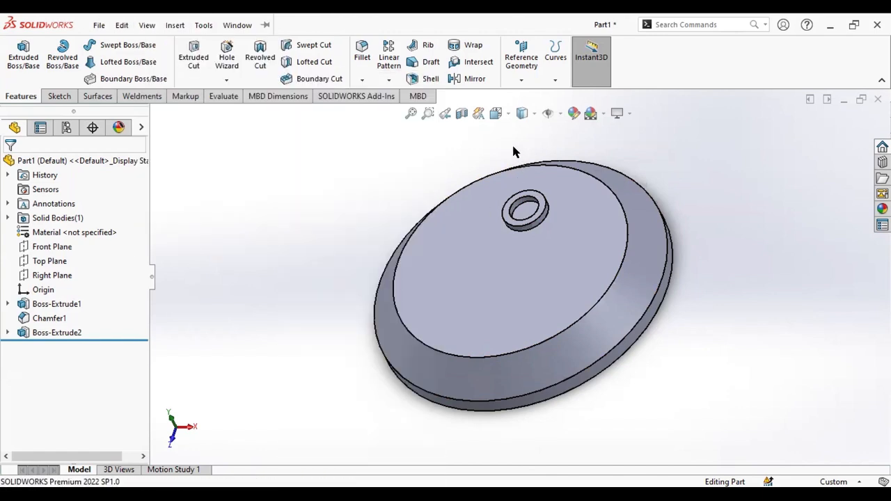
click(470, 222)
right_click(470, 222)
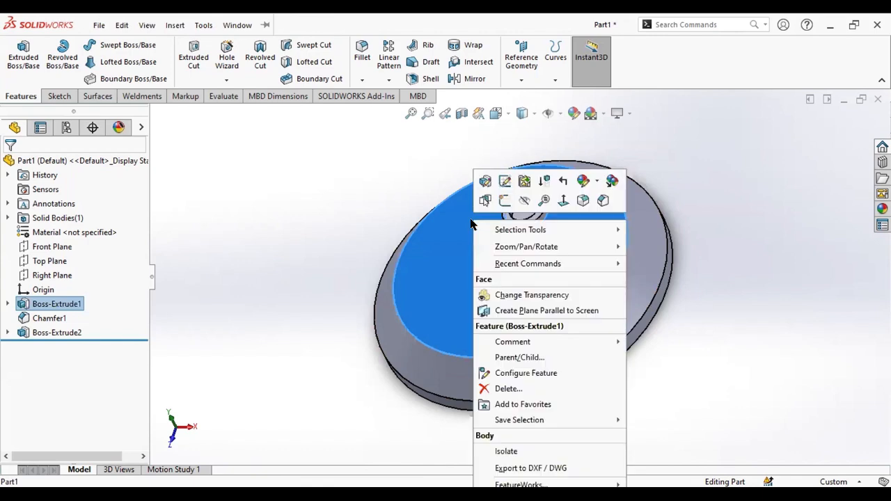
key(Escape)
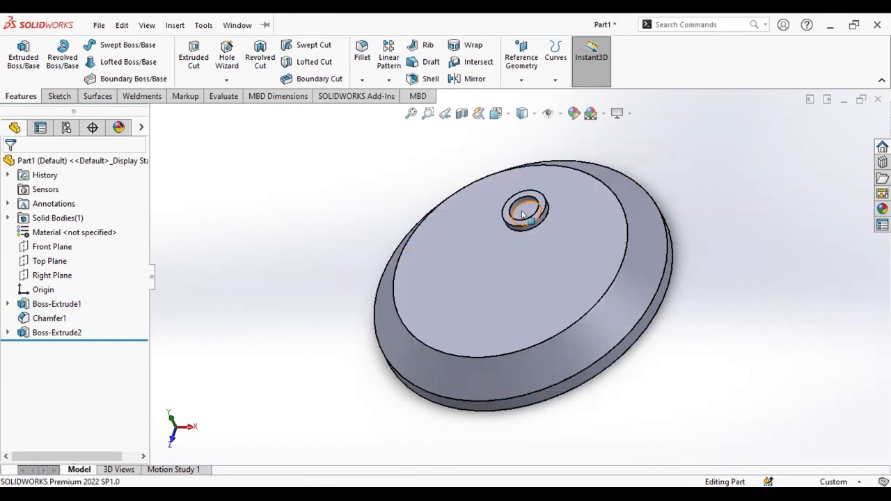
click(545, 241)
click(527, 210)
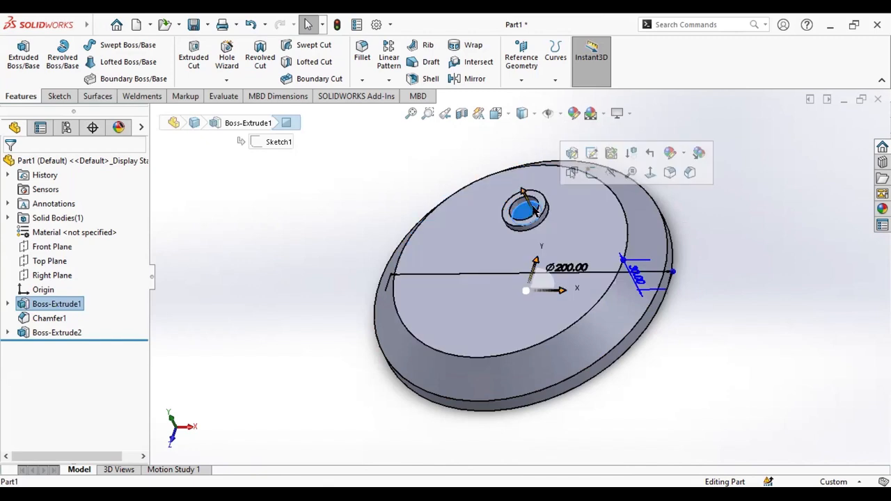
click(703, 226)
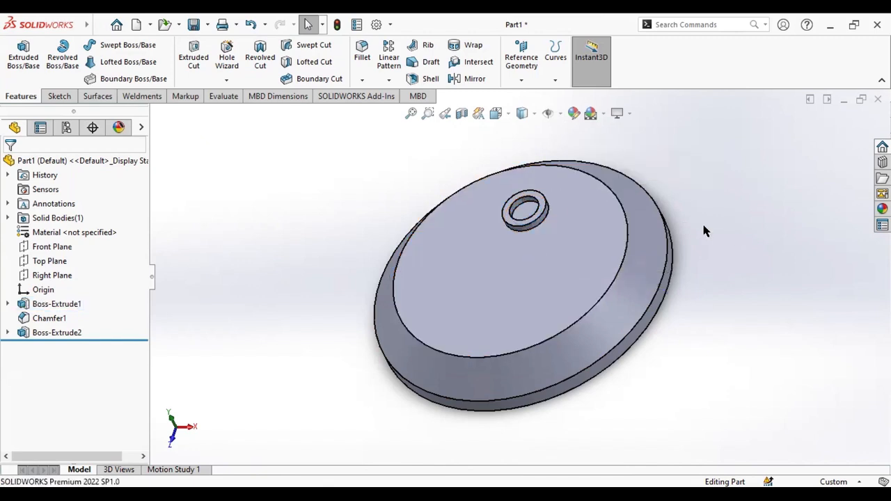
click(8, 333)
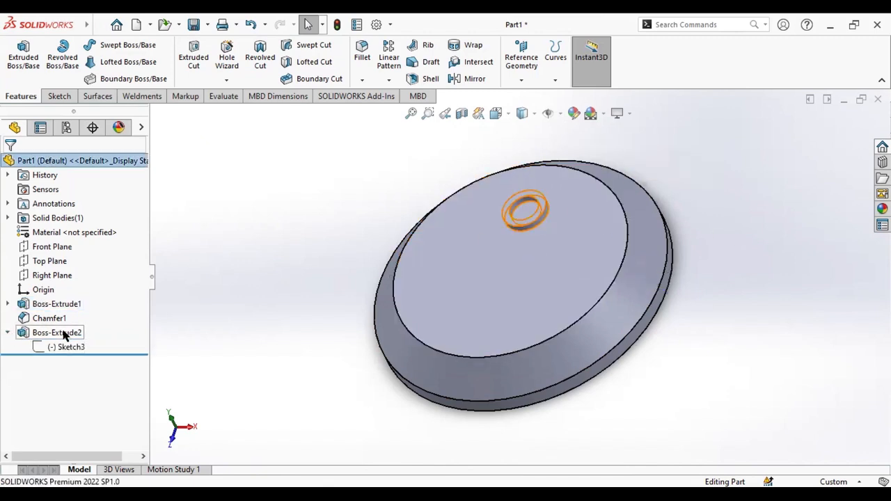
right_click(63, 335)
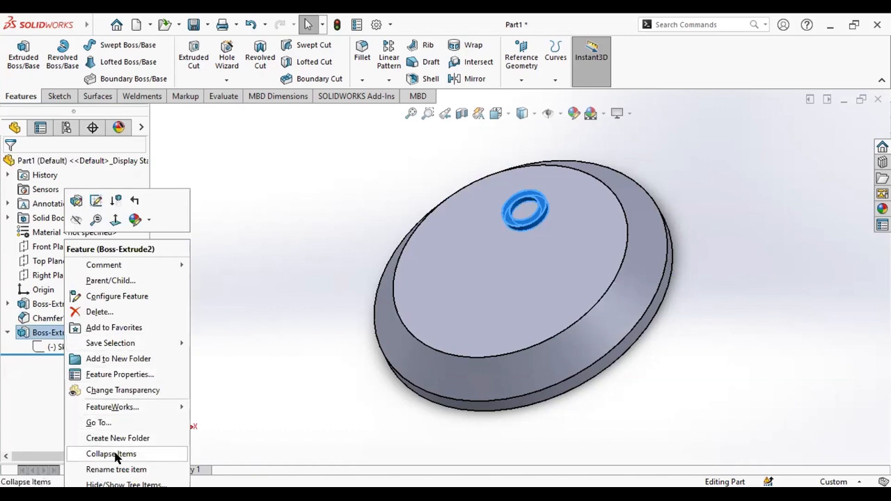
click(373, 209)
Try to create a reference axis from the disc's flat face.
click(521, 63)
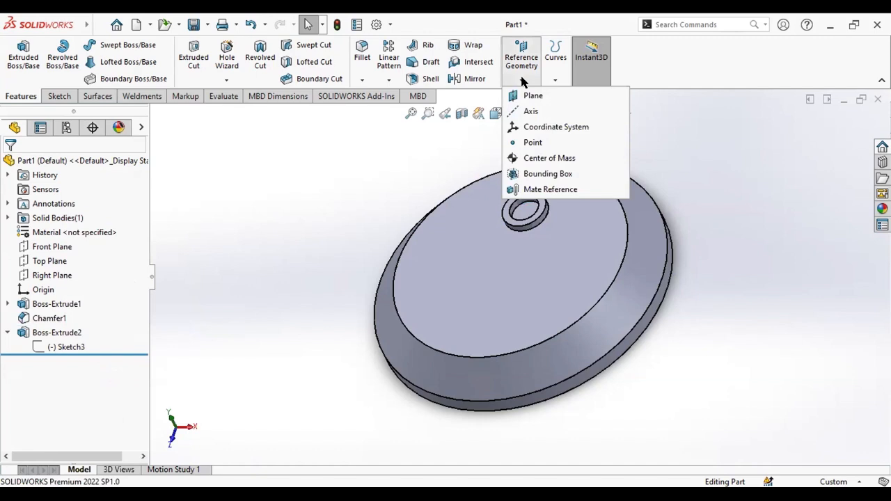
click(532, 111)
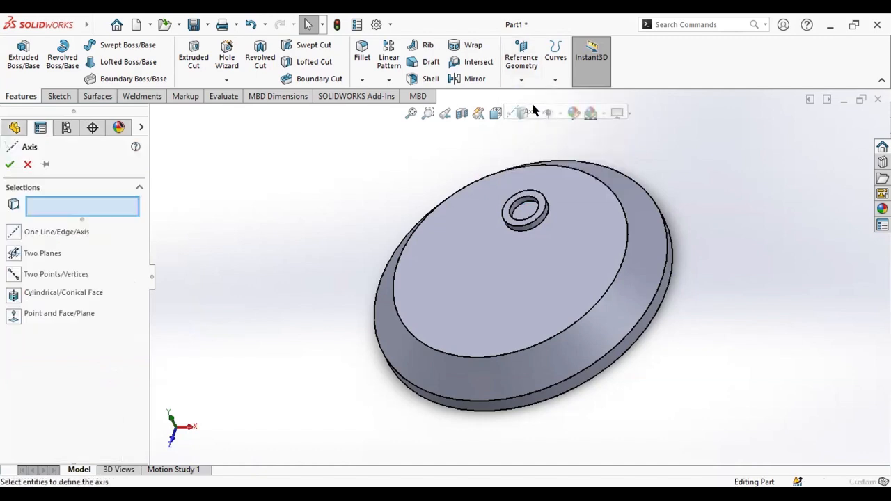
click(512, 270)
key(Escape)
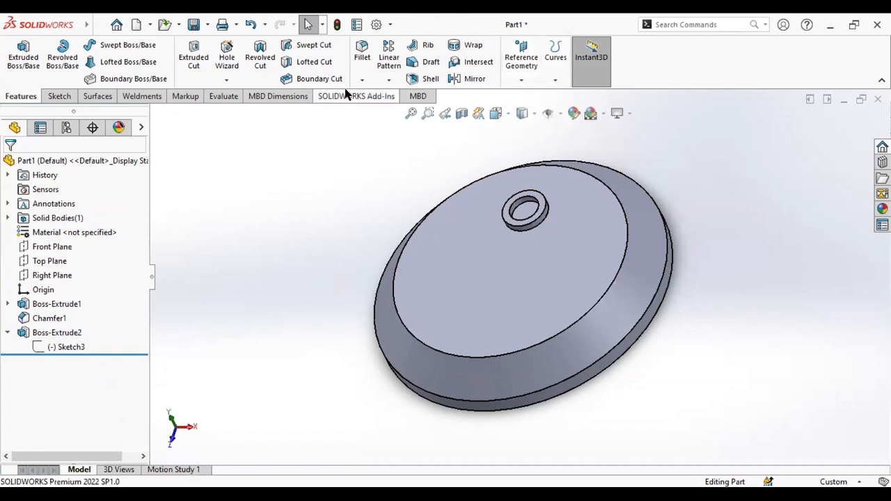
Turn on the display of temporary axes to show the disc's central axis.
click(59, 96)
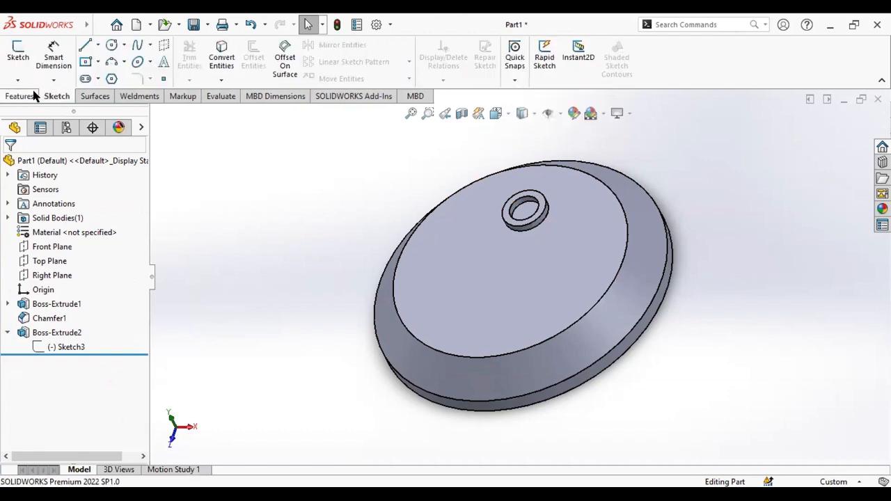
click(21, 97)
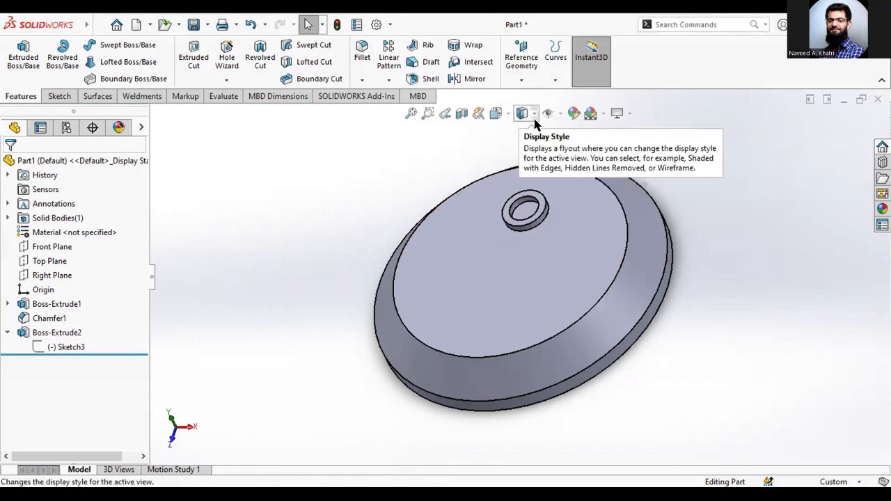
click(559, 113)
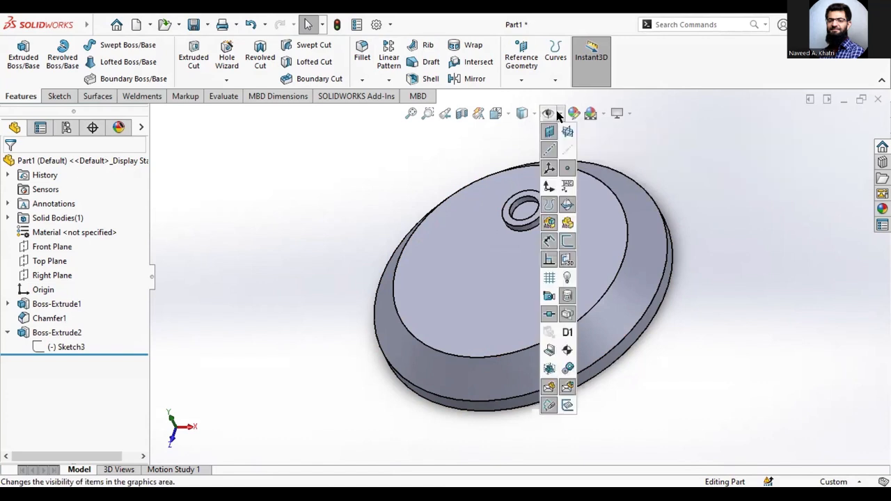
click(557, 149)
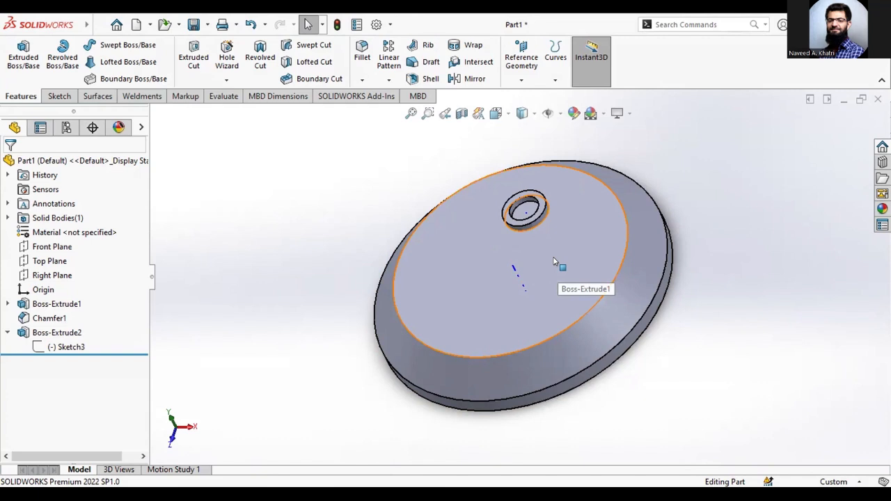
Start a circular pattern with the disc's central temporary axis as its rotation direction.
click(59, 334)
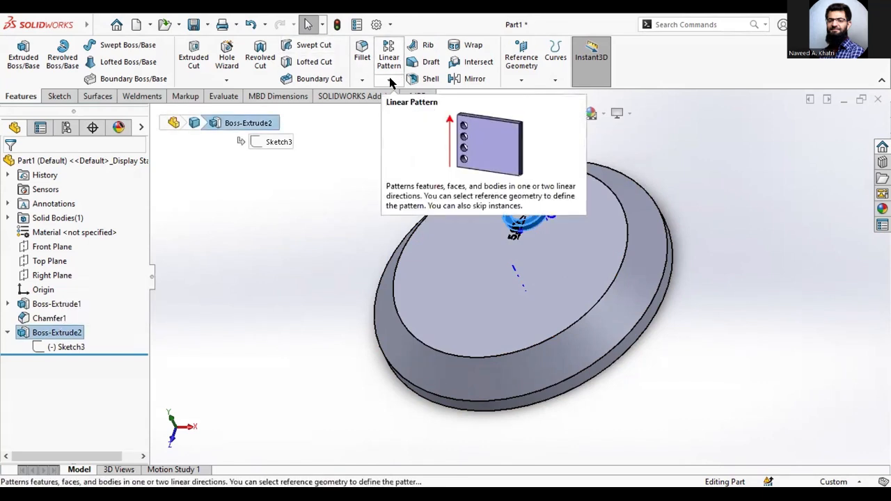
click(333, 139)
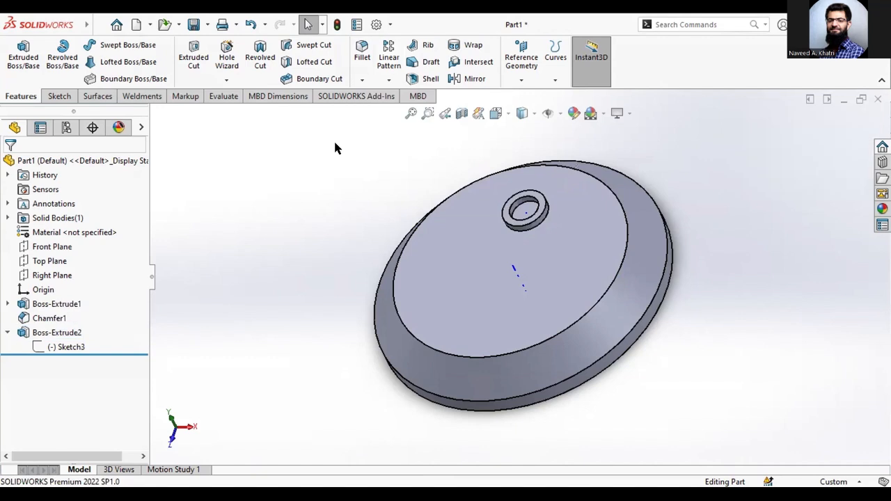
click(388, 80)
click(418, 112)
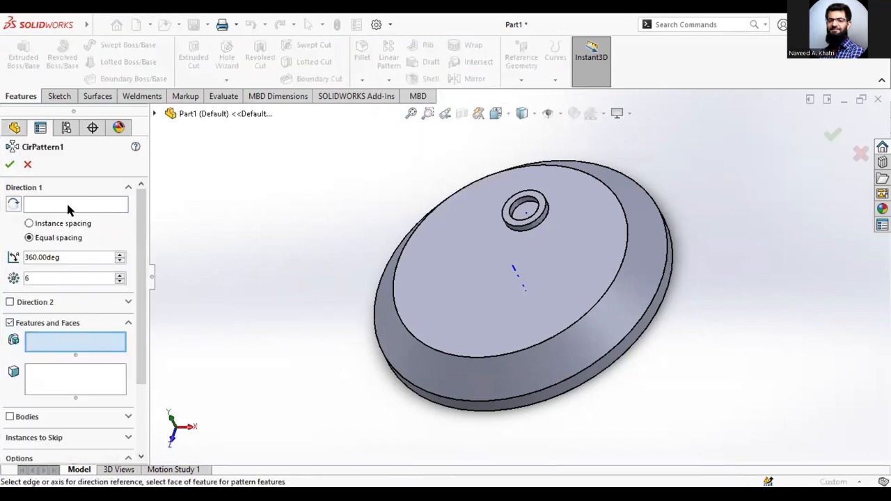
click(515, 274)
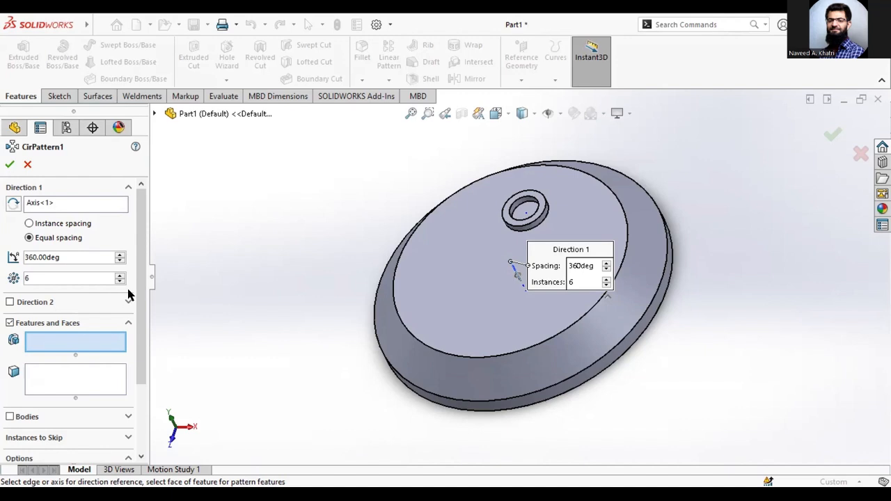
Try the full preview option for the circular pattern and switch back to partial preview.
scroll(137, 298, down, 1)
scroll(137, 298, down, 3)
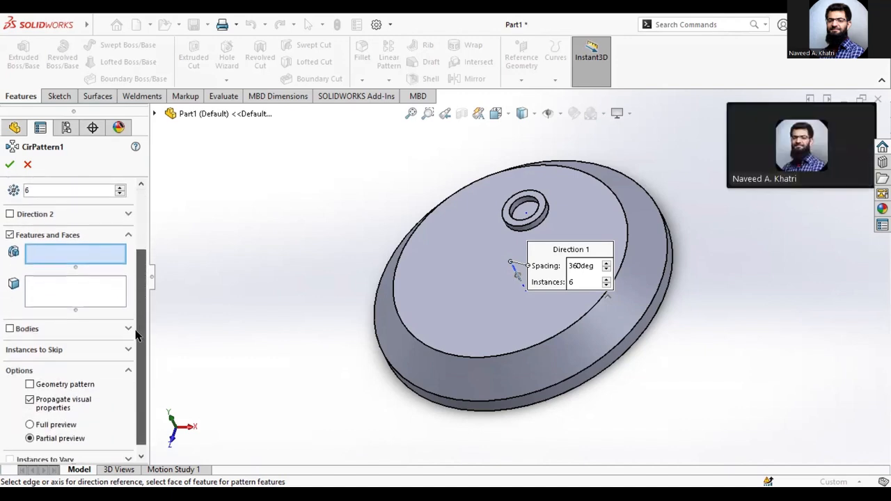
click(63, 416)
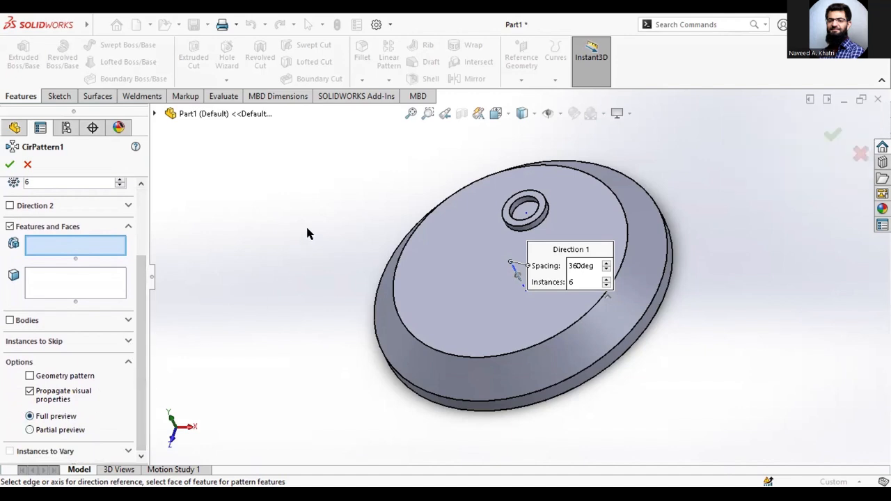
middle_drag(305, 224, 304, 258)
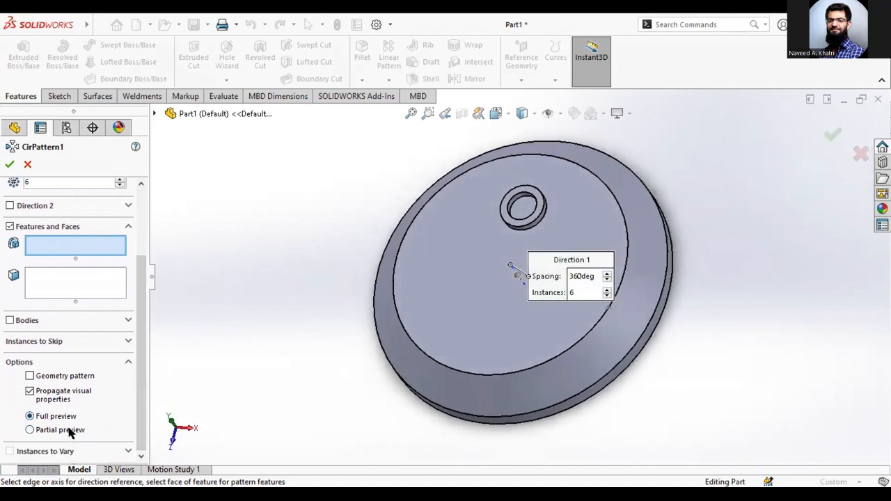
click(67, 429)
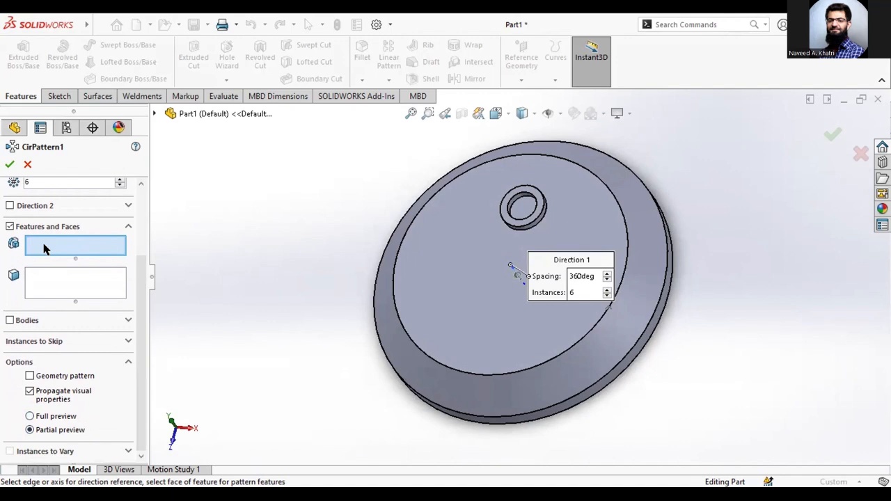
drag(139, 278, 140, 200)
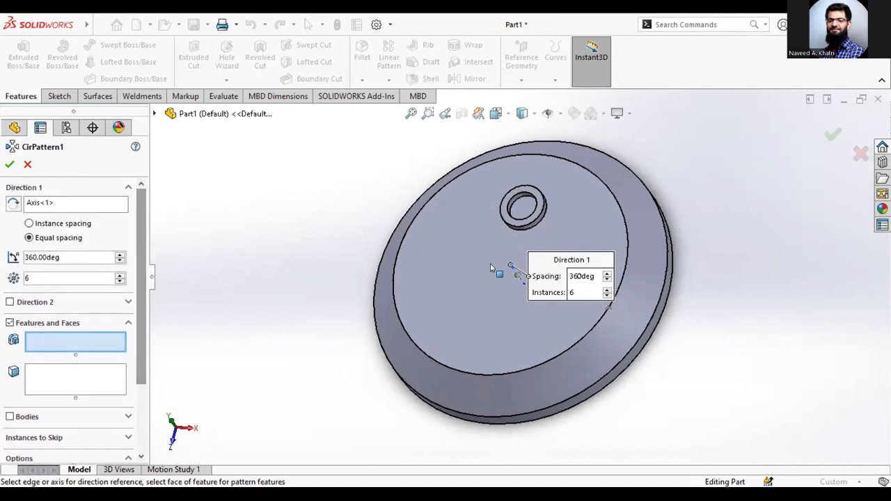
Pattern the extruded ring around the axis as 6 equally spaced instances over 360 degrees.
click(536, 218)
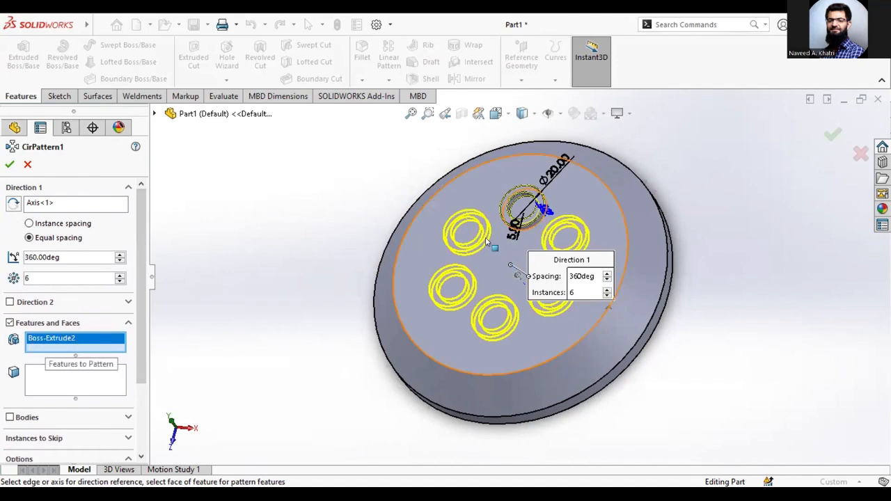
mouse_move(773, 274)
middle_down()
mouse_move(761, 280)
mouse_move(776, 285)
middle_up()
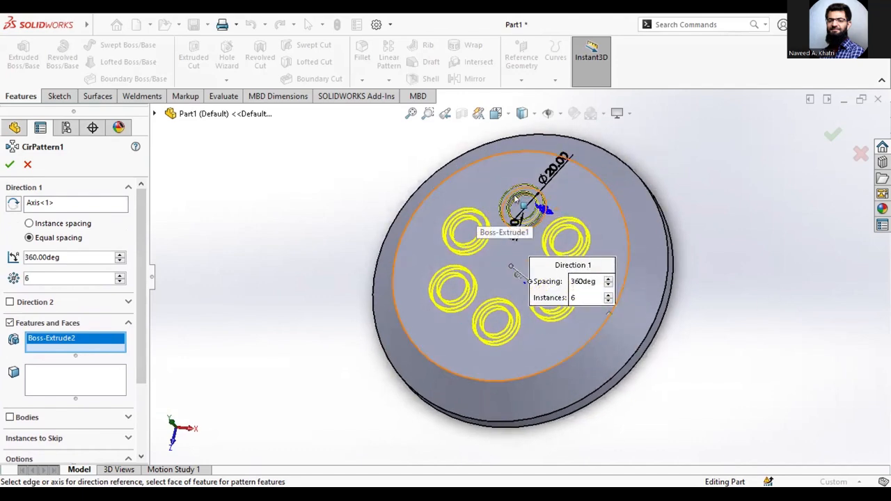
click(9, 165)
Hide the temporary axes and orient the finished part to the top view.
middle_drag(367, 275, 358, 229)
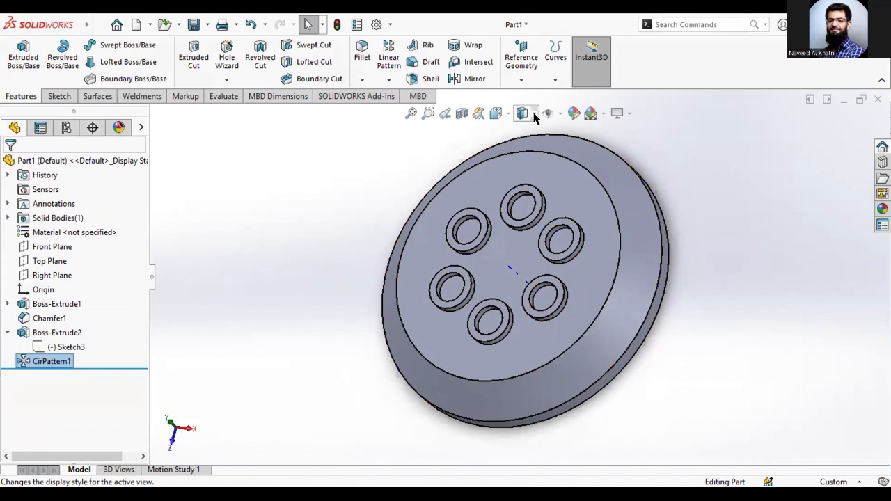
click(557, 115)
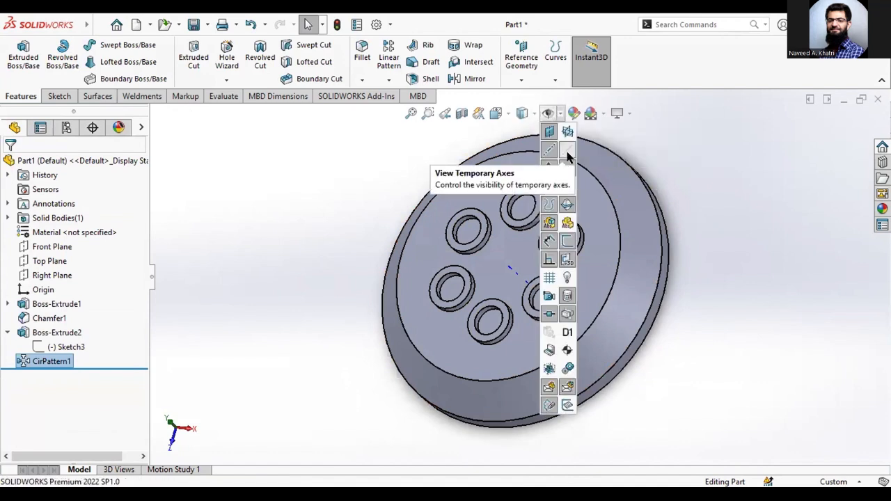
click(567, 154)
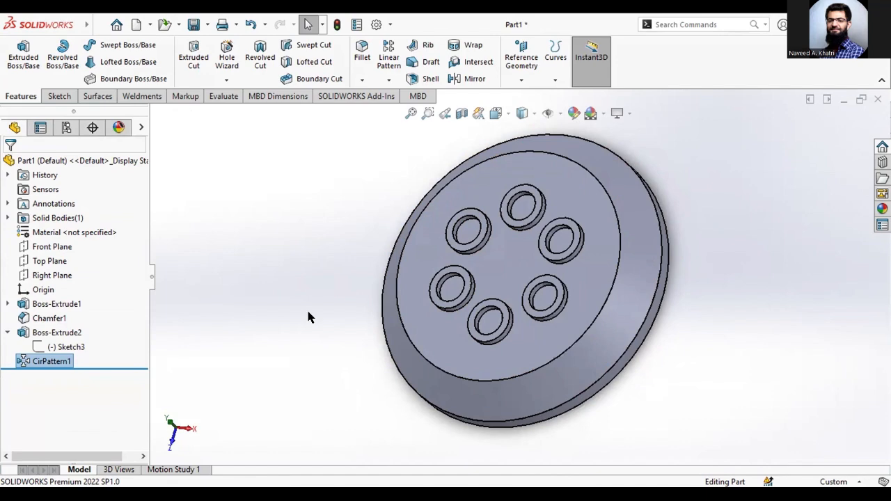
click(493, 114)
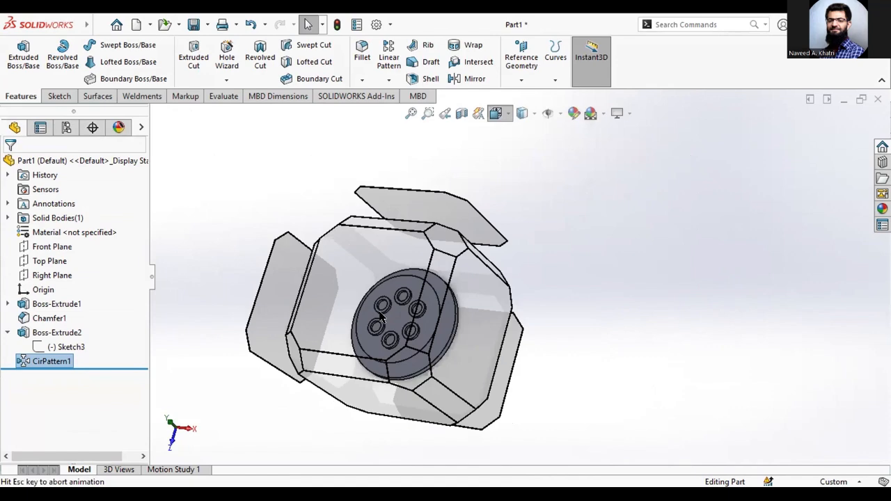
click(368, 309)
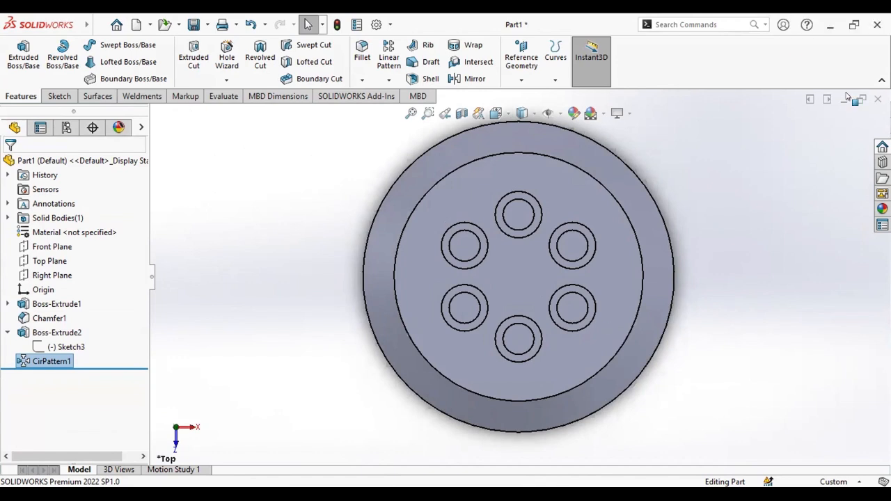
Reopen the circular pattern feature to review its axis, spacing and instance settings, and accept it without changes.
right_click(54, 362)
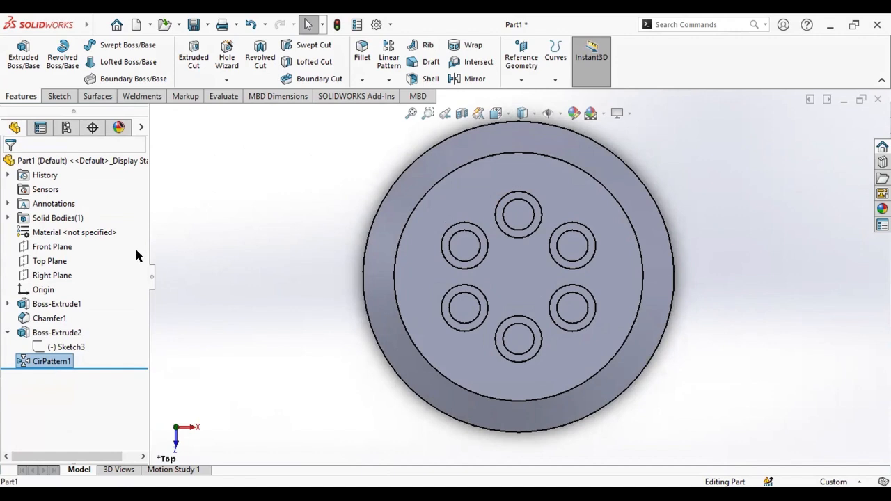
click(266, 277)
click(42, 361)
click(64, 324)
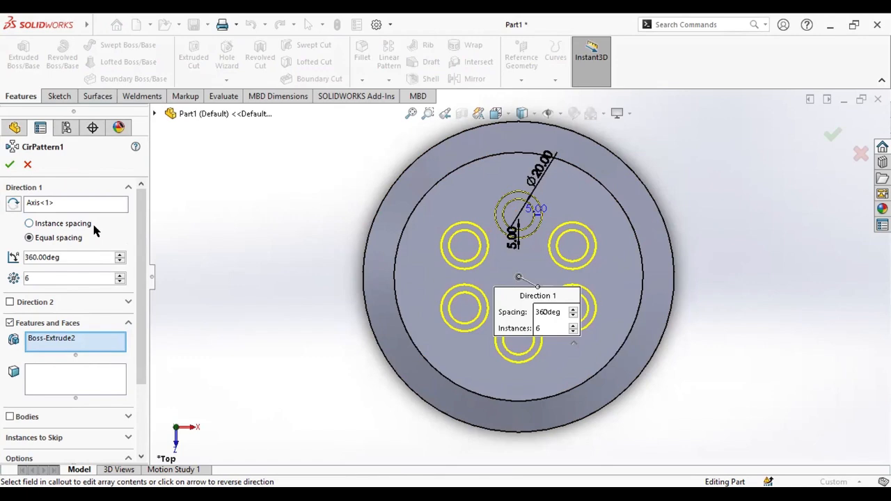
click(10, 165)
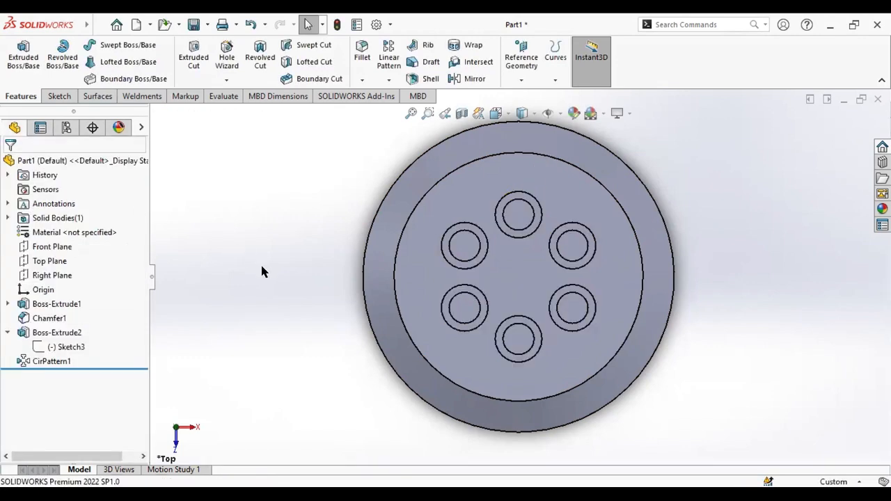
Display the temporary axes, inspect them at the disc centre and the rings from several angles, and hide them again.
middle_drag(794, 299, 778, 250)
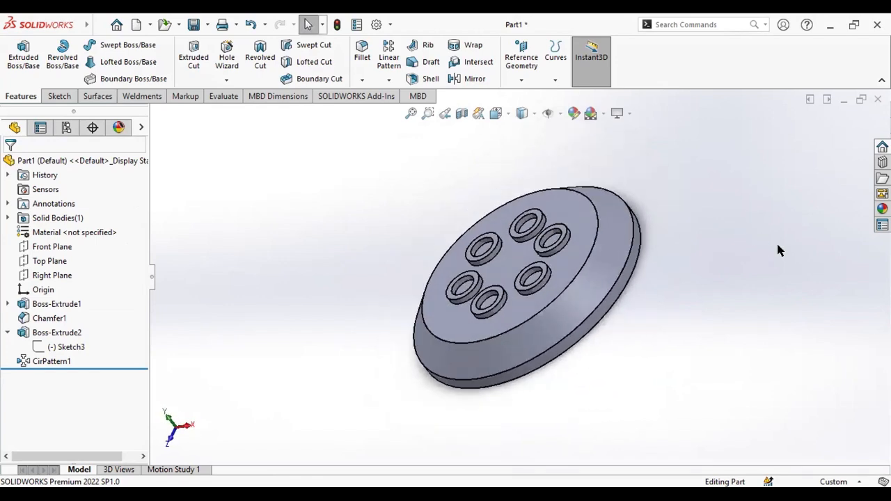
click(560, 114)
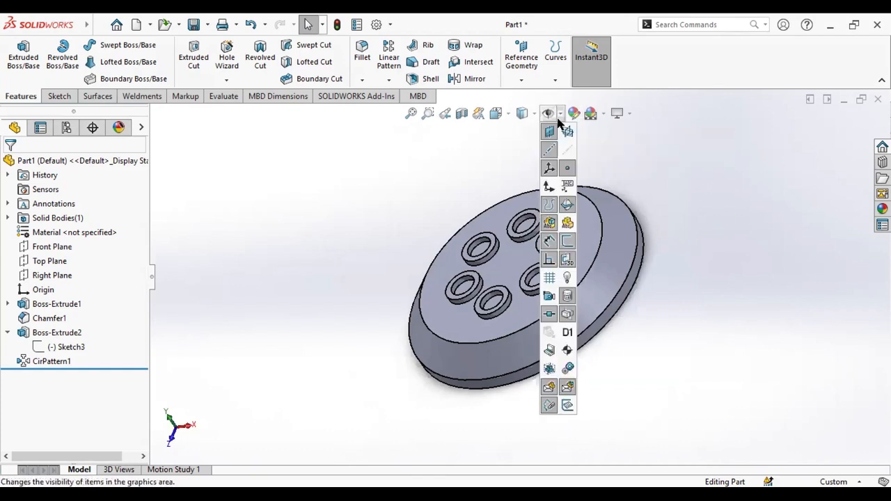
click(563, 167)
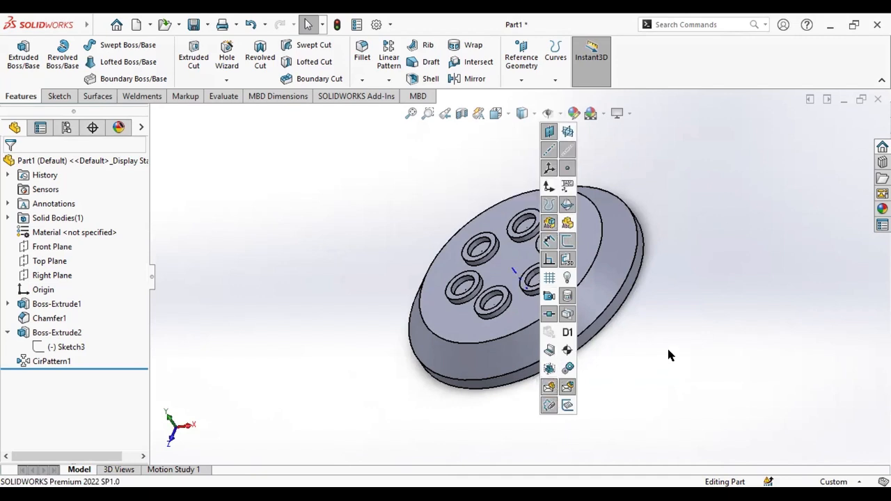
middle_drag(668, 351, 529, 308)
scroll(528, 301, up, 3)
scroll(527, 299, down, 7)
mouse_move(524, 275)
middle_down()
mouse_move(513, 245)
mouse_move(516, 279)
middle_up()
scroll(515, 278, up, 1)
scroll(641, 301, up, 1)
middle_drag(692, 311, 679, 304)
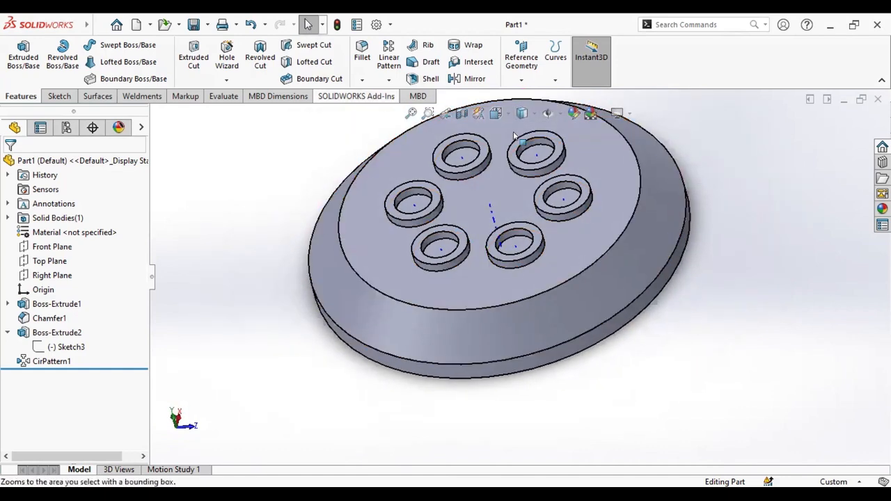
click(557, 113)
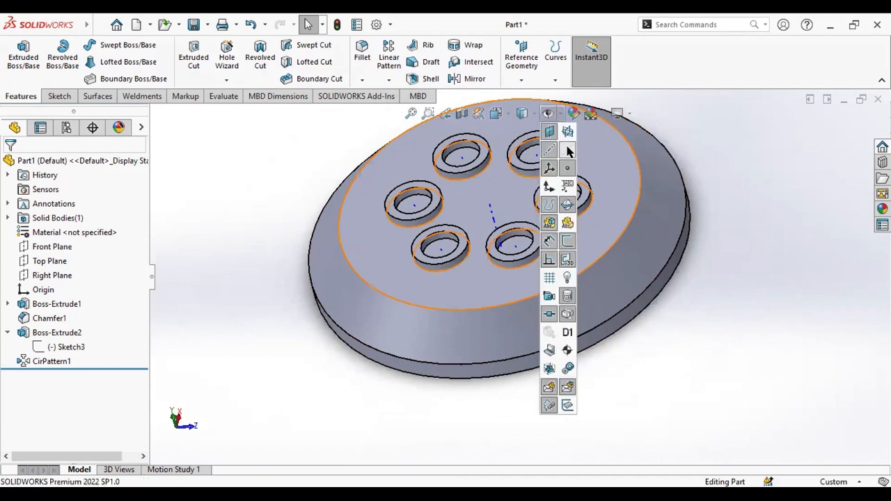
click(567, 151)
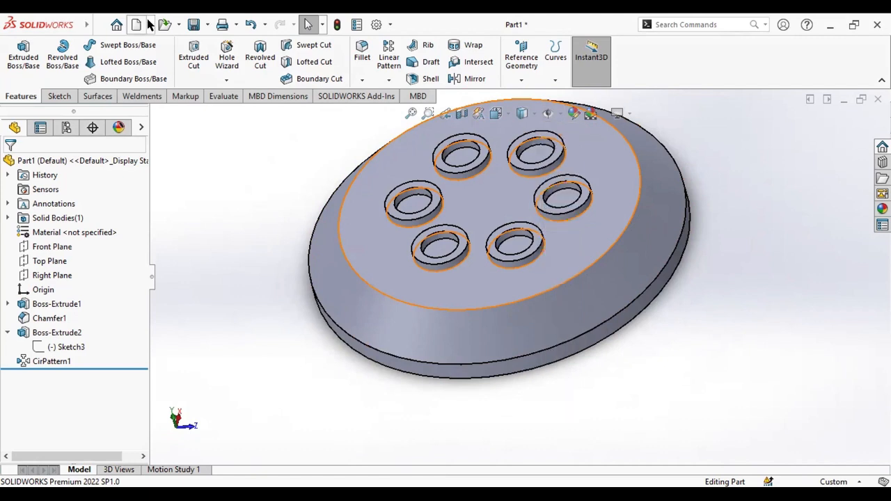
click(149, 24)
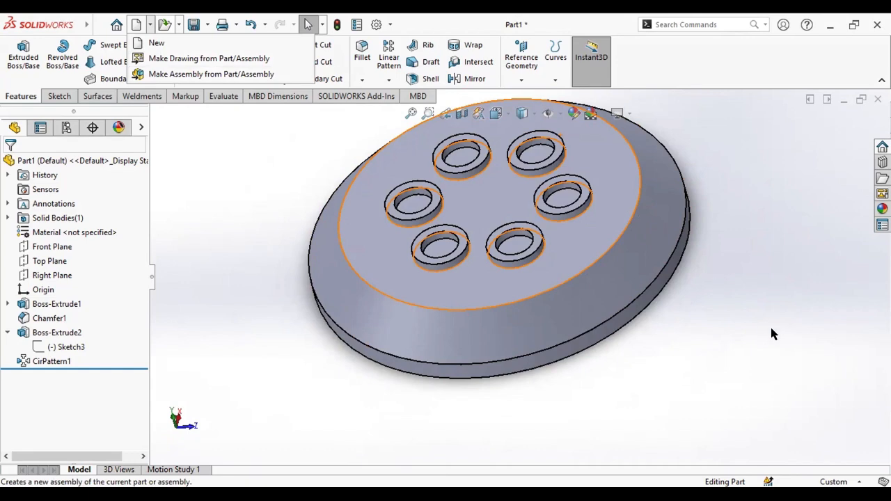
click(746, 307)
scroll(731, 287, up, 3)
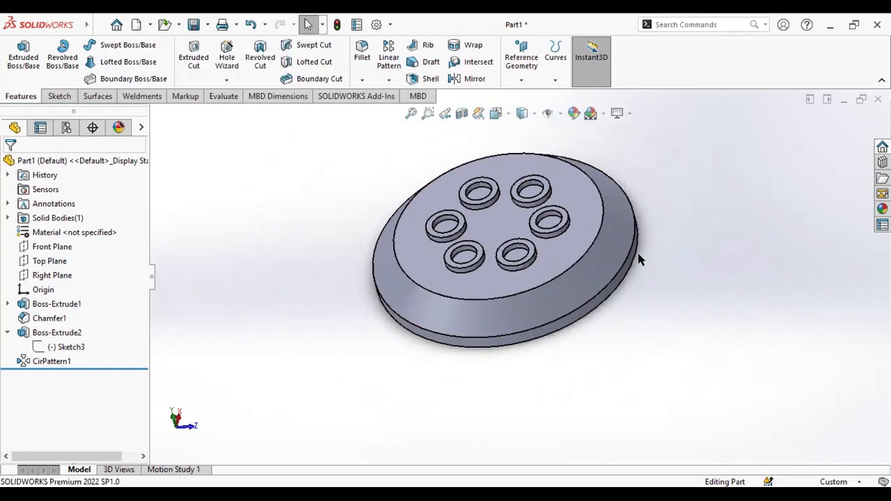
scroll(442, 220, down, 2)
scroll(529, 222, up, 3)
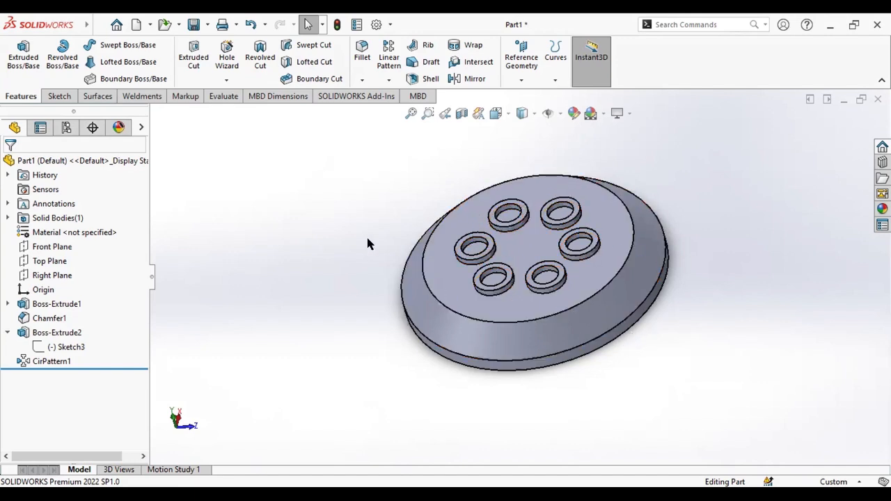
click(453, 259)
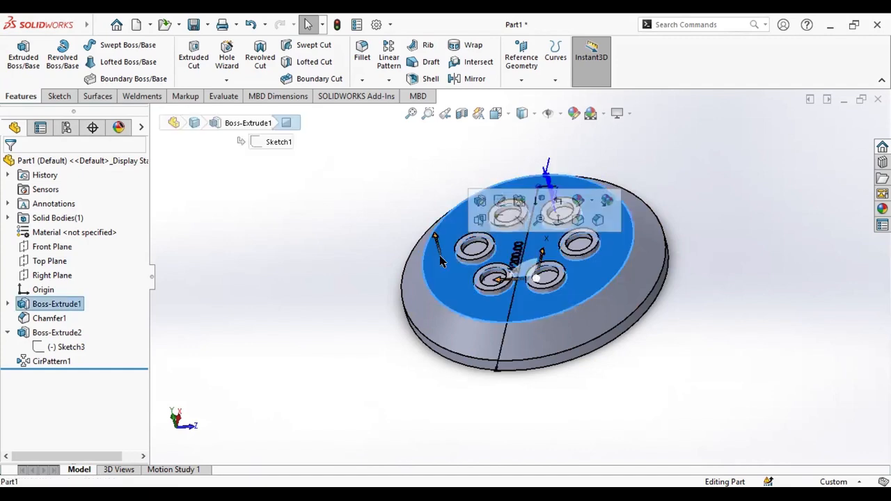
click(782, 286)
middle_drag(782, 285, 618, 307)
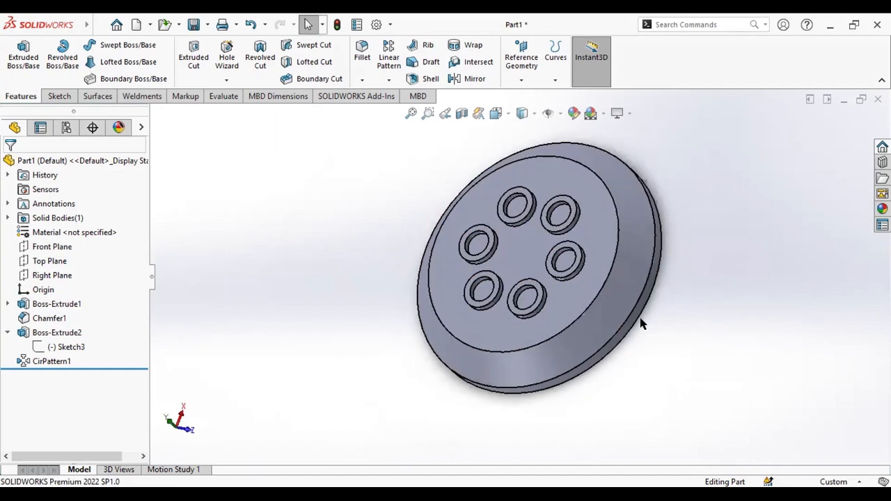
click(619, 310)
click(733, 323)
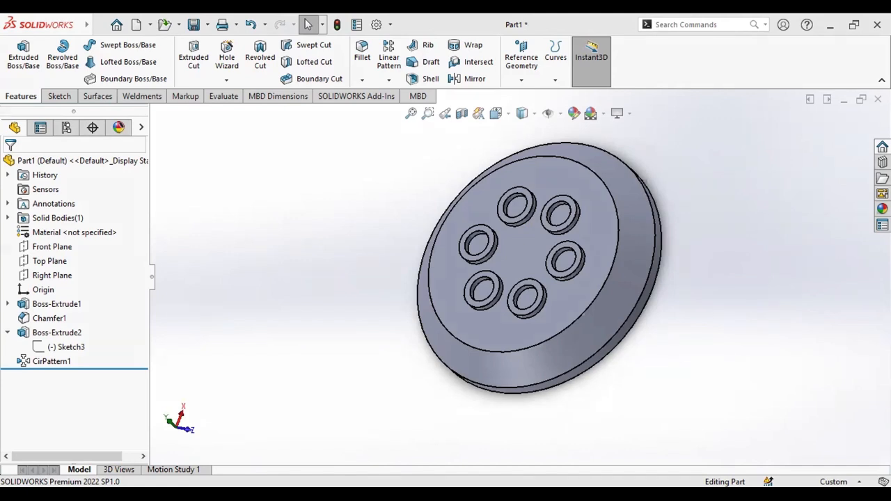
Switch to Lab4_Sk1.pdf in Adobe Acrobat and examine the top view's diameter and ring-position dimensions using the Hand tool.
key(alt+Tab)
click(168, 85)
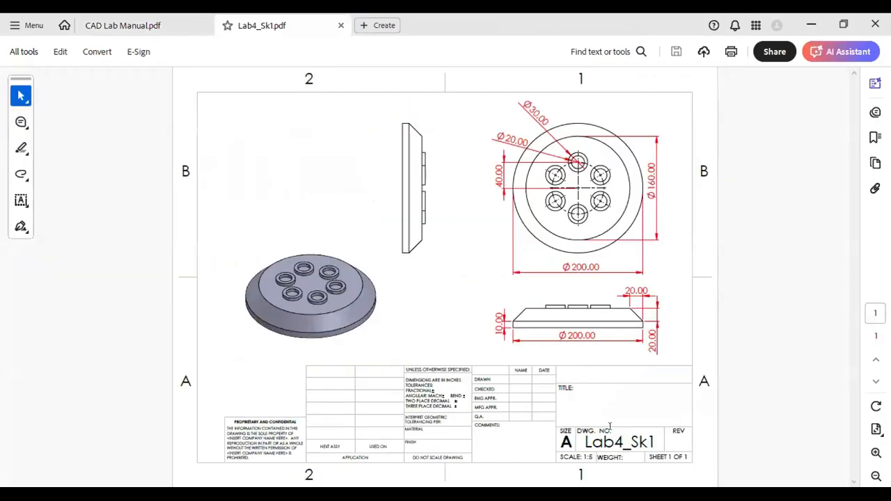
ctrl+scroll(292, 292, up, 3)
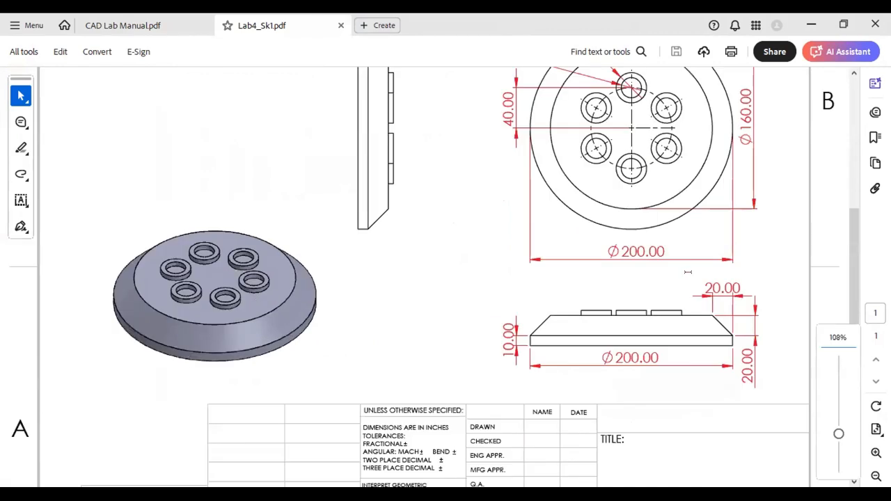
scroll(629, 221, up, 3)
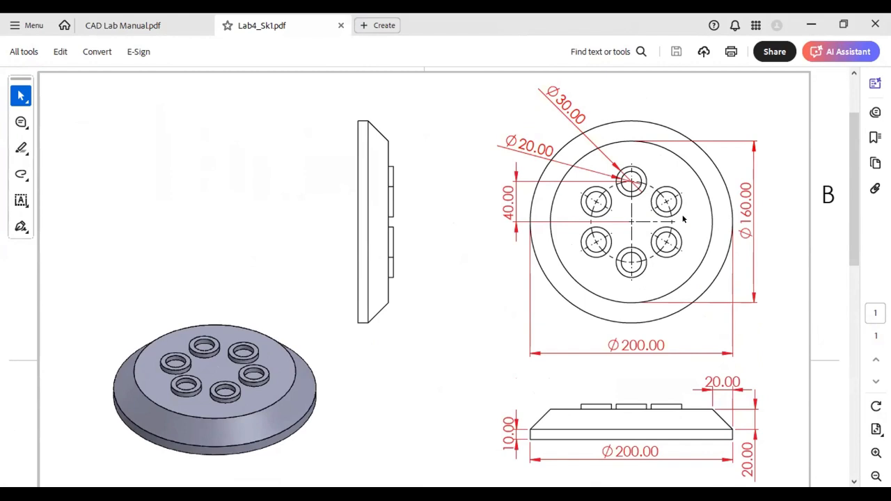
ctrl+scroll(685, 218, up, 2)
right_click(725, 169)
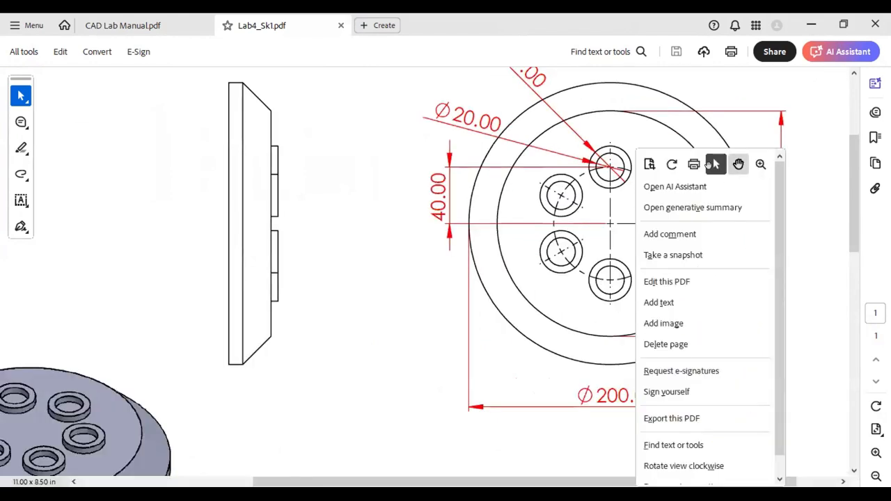
click(738, 162)
scroll(676, 205, up, 2)
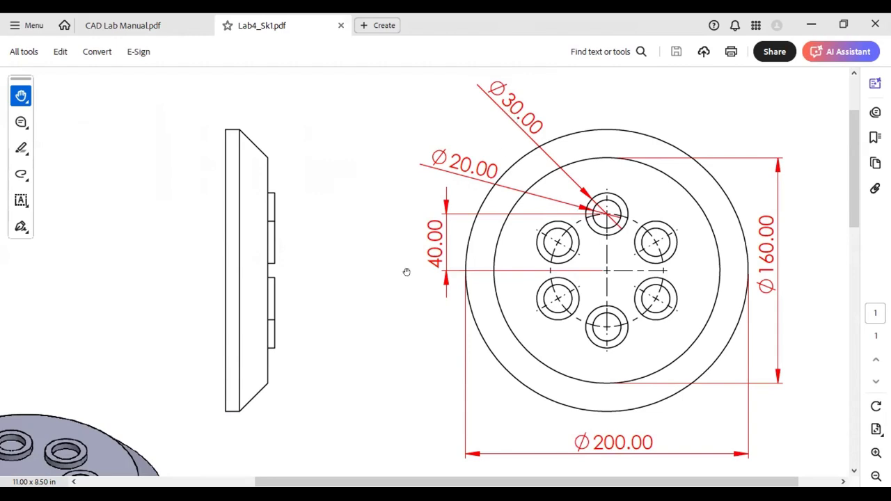
Examine the front view's base thickness, chamfer and diameter dimensions in the drawing.
scroll(352, 269, down, 3)
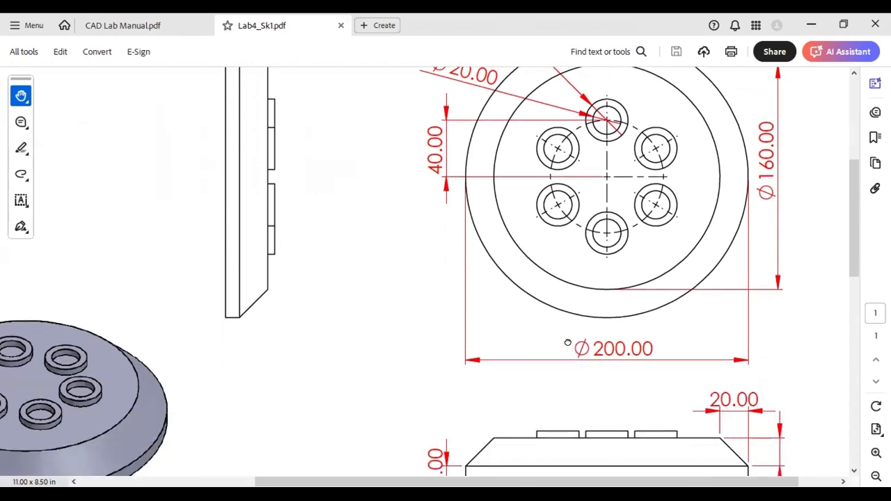
ctrl+scroll(569, 342, down, 1)
scroll(639, 167, down, 3)
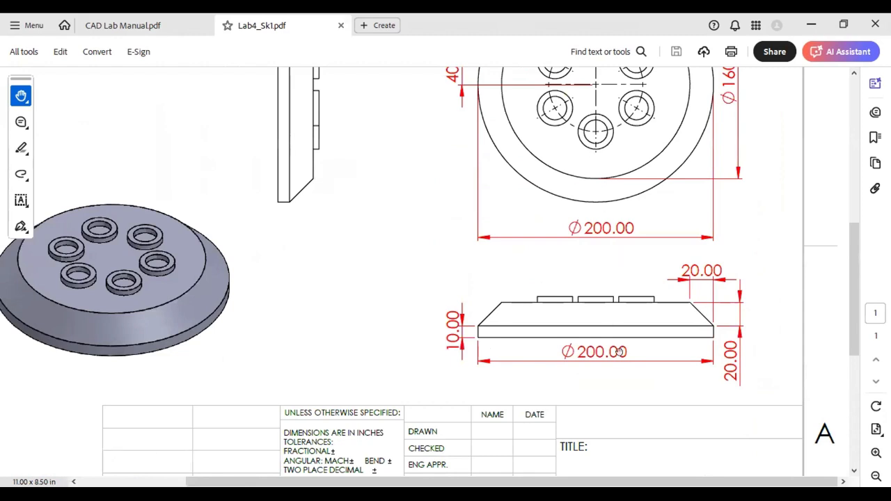
scroll(650, 365, up, 1)
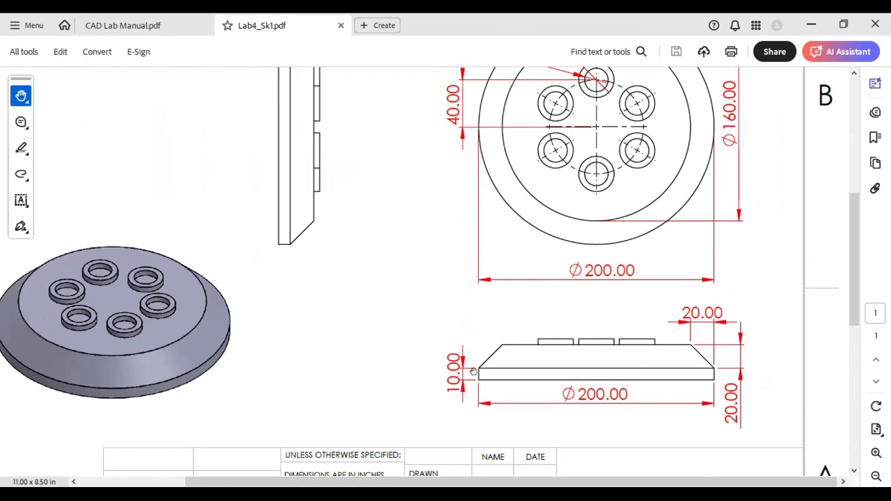
scroll(404, 334, up, 1)
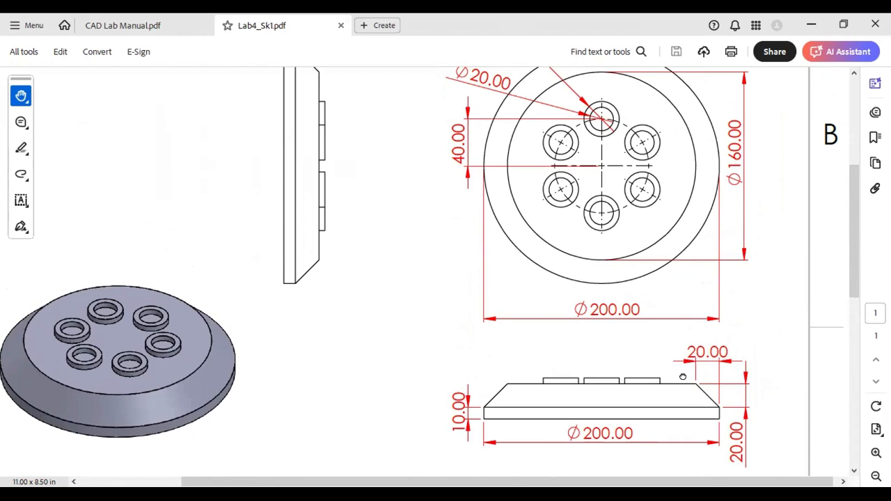
Review the isometric, side, top and front views together on the drawing sheet.
ctrl+scroll(632, 291, down, 1)
drag(580, 238, 570, 310)
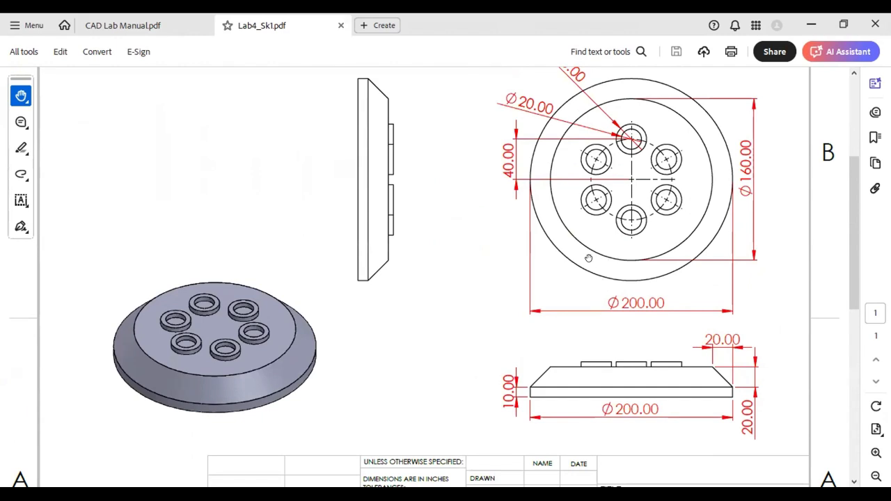
scroll(588, 258, up, 2)
scroll(583, 249, down, 2)
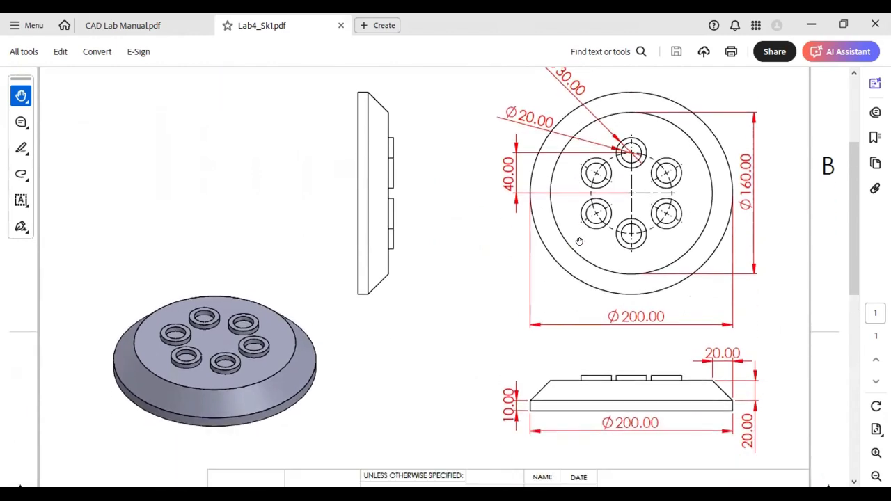
ctrl+scroll(579, 241, down, 1)
drag(578, 244, 578, 278)
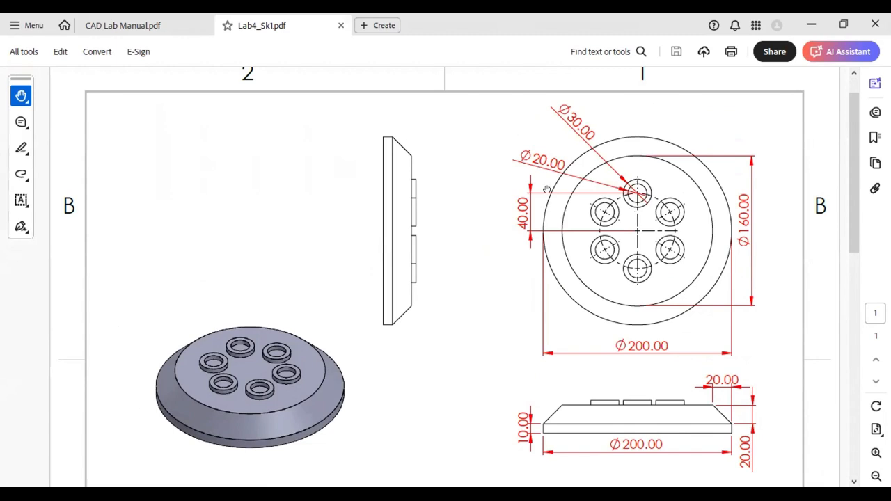
scroll(599, 208, down, 2)
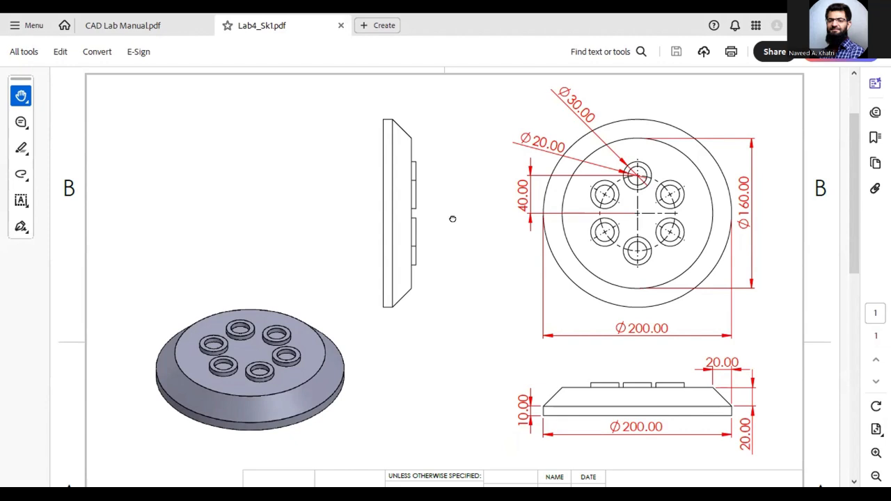
scroll(452, 219, down, 1)
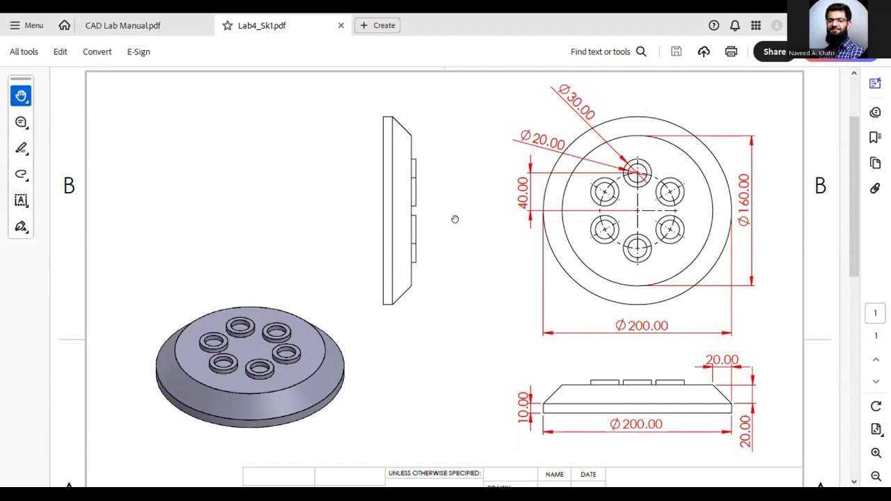
drag(505, 299, 504, 311)
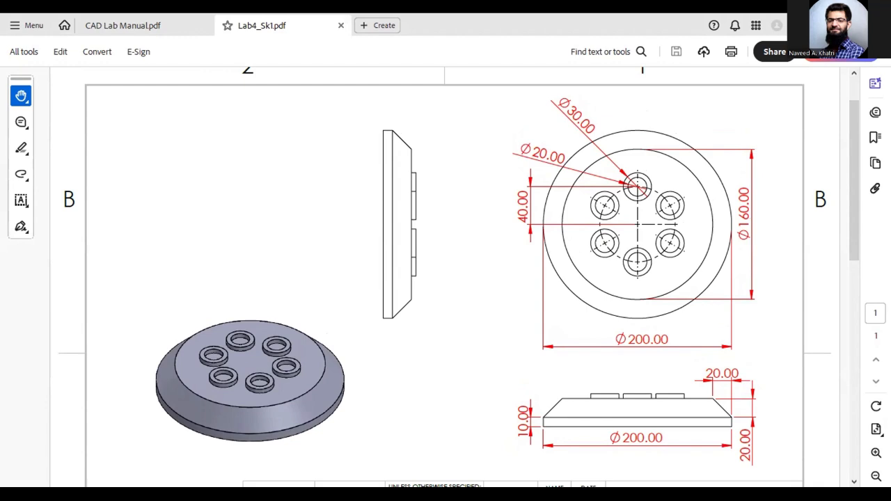
Switch back to SOLIDWORKS and save the disc model to the Desktop as a SOLIDWORKS part named Part1.
key(alt+Tab)
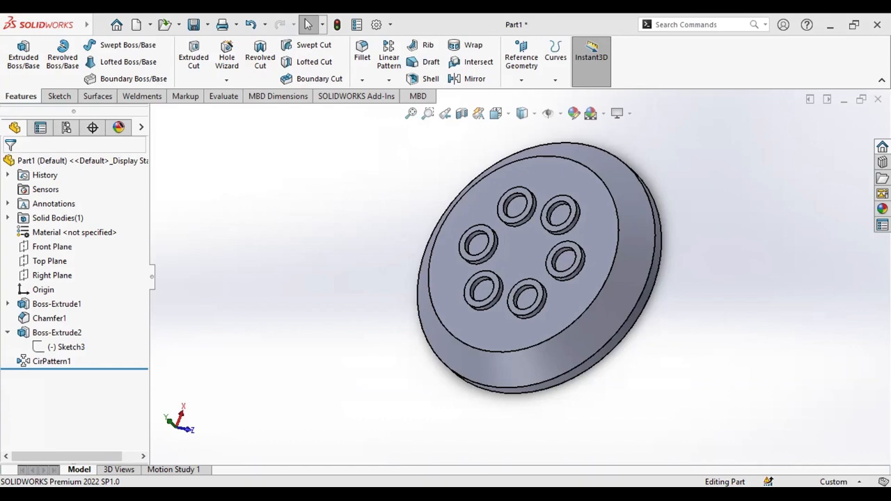
scroll(597, 289, up, 1)
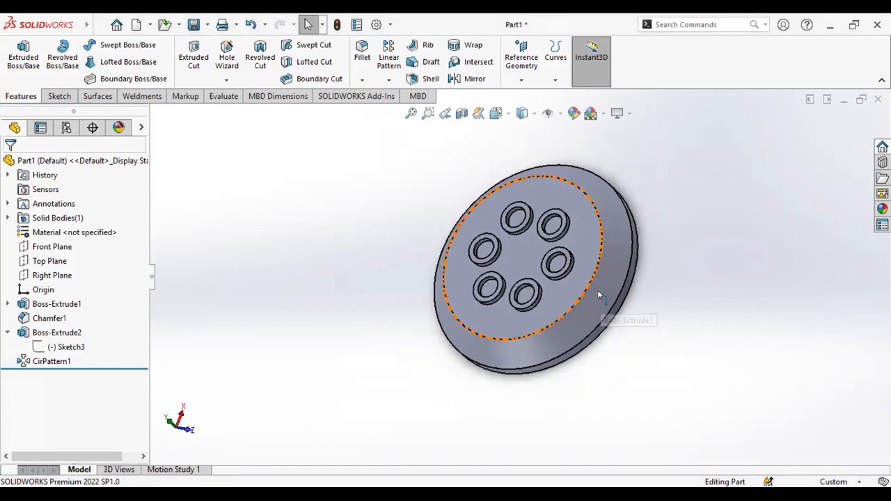
scroll(597, 289, down, 1)
middle_drag(693, 274, 678, 243)
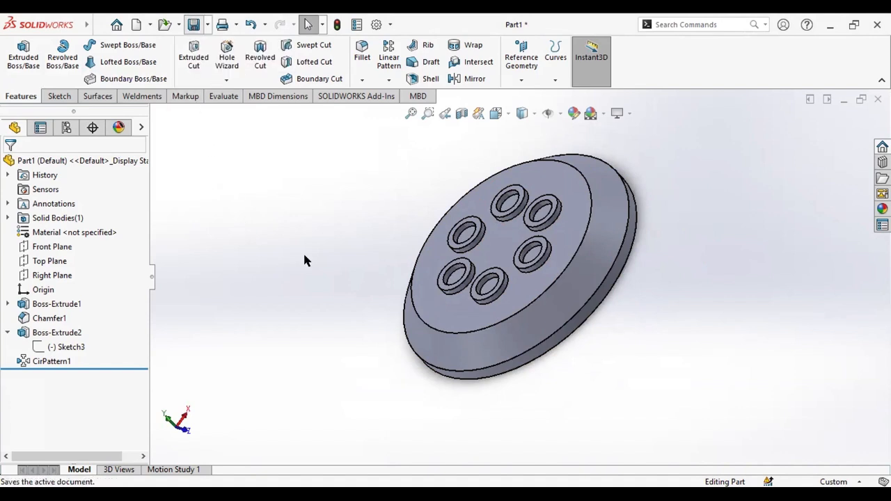
key(ctrl+s)
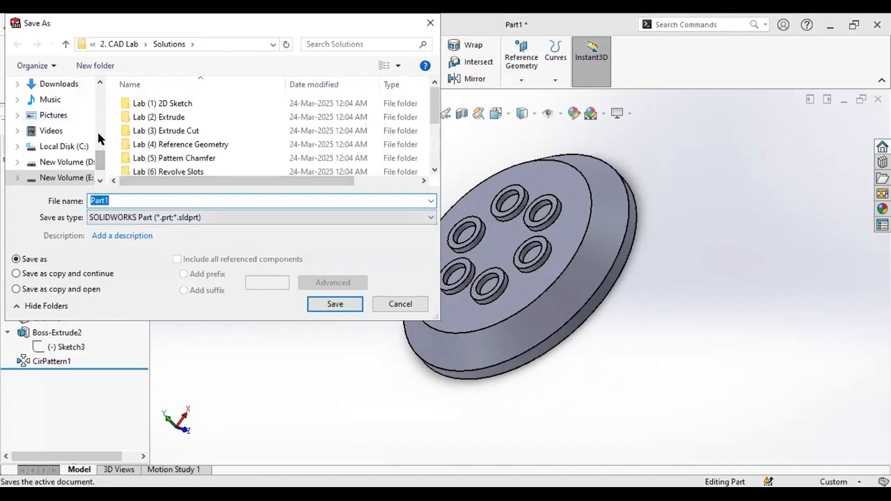
drag(102, 160, 101, 96)
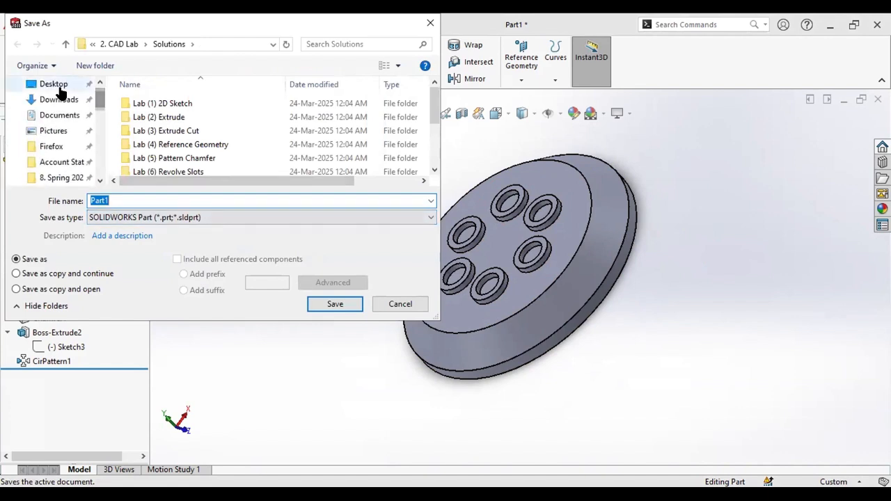
click(59, 88)
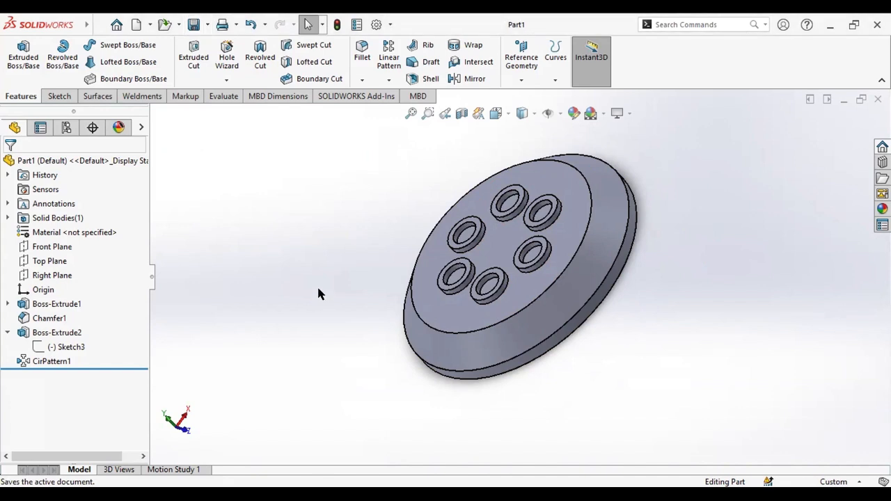
Make a new drawing from the part using the A (ANSI) Landscape sheet size with the sheet format displayed.
click(149, 25)
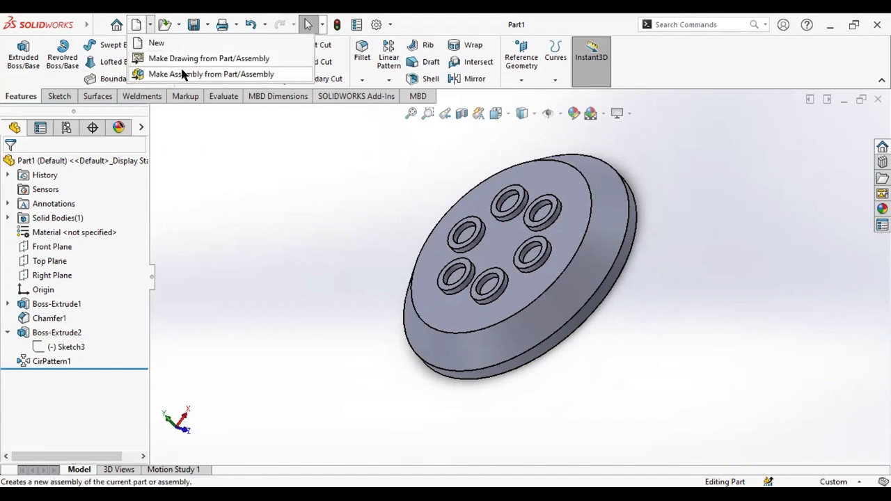
click(245, 61)
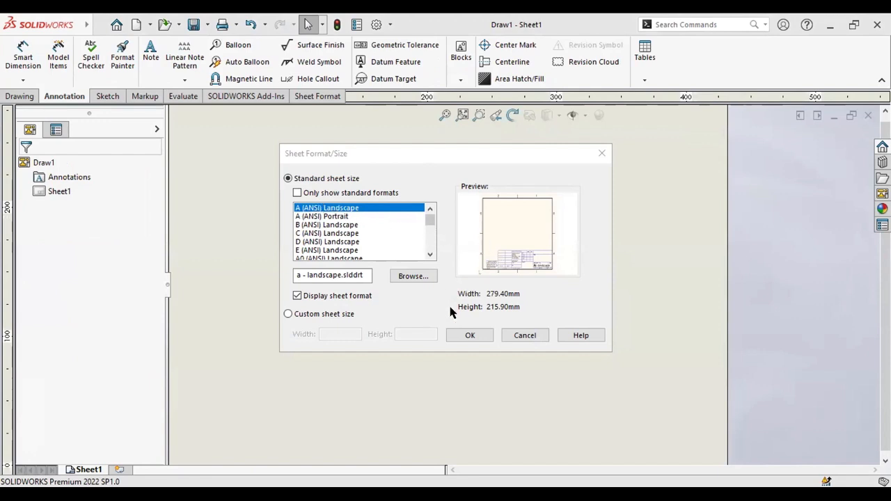
click(471, 336)
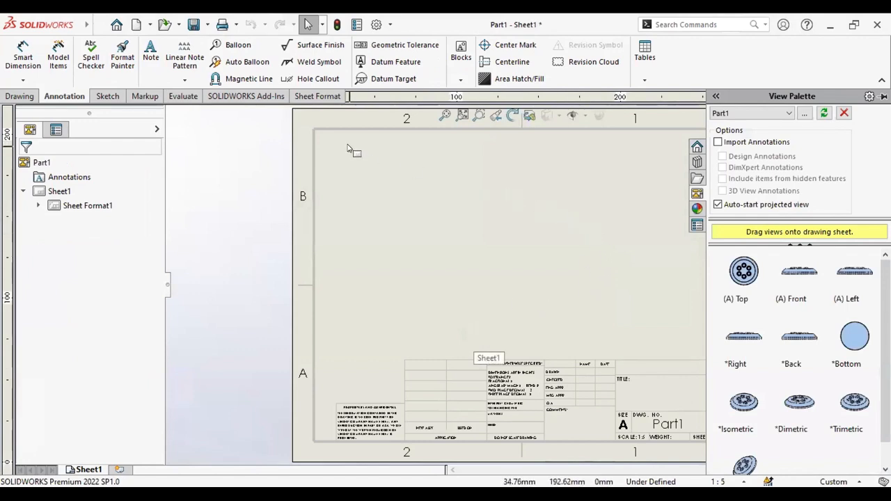
Choose Part1 as the source of the drawing views and place its isometric view in the sheet's lower-left area.
click(766, 117)
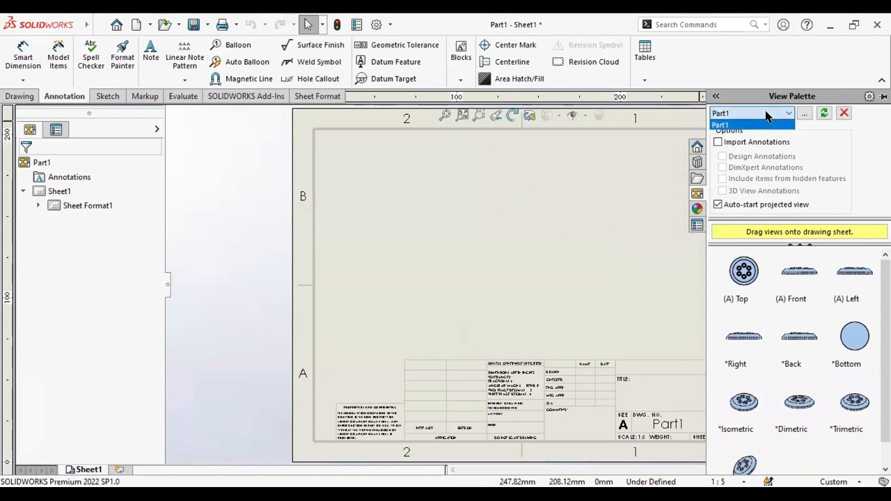
click(765, 115)
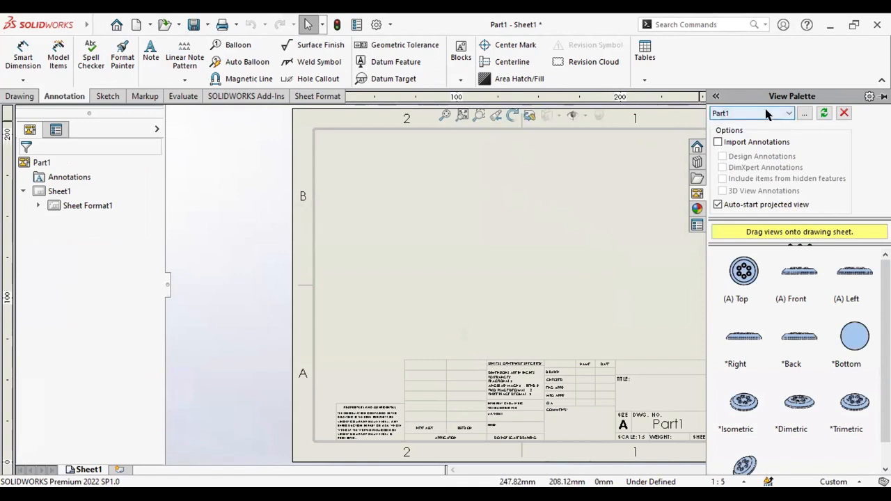
click(759, 115)
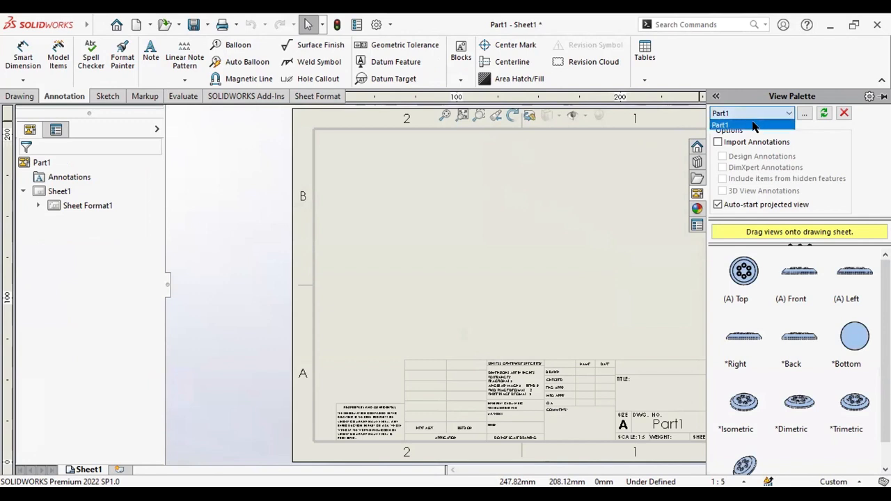
click(754, 125)
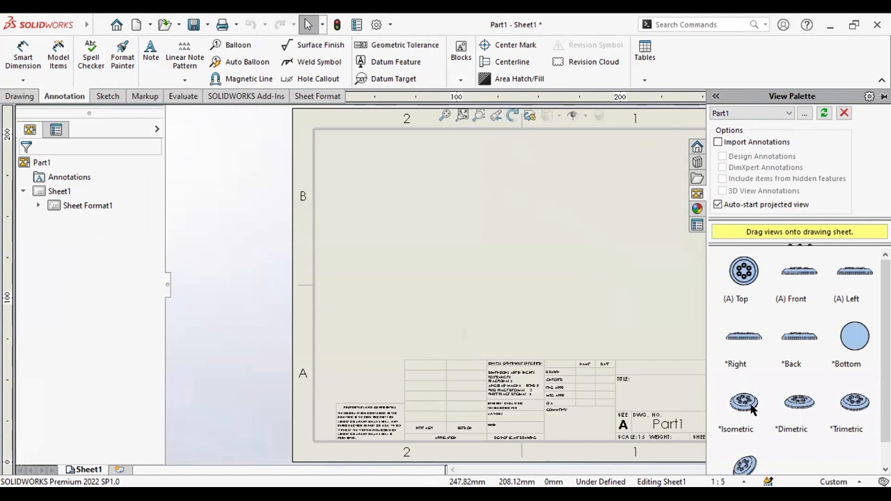
mouse_move(743, 402)
mouse_down()
mouse_move(670, 394)
mouse_move(380, 304)
mouse_up()
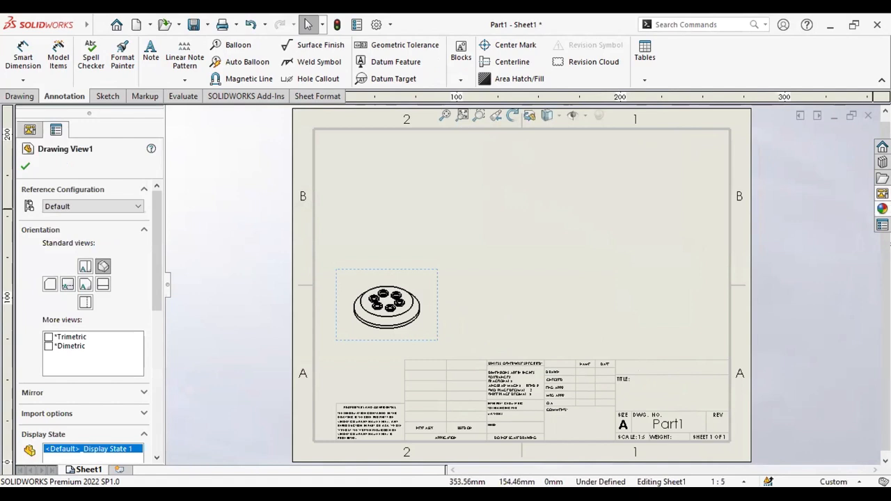
Place the part's top view in the upper-right area of the sheet without adding any projected views.
click(882, 194)
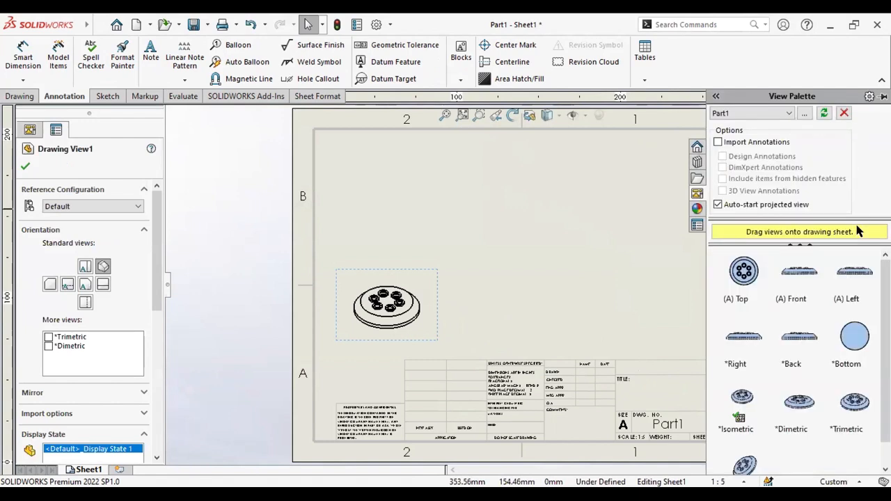
drag(748, 273, 652, 197)
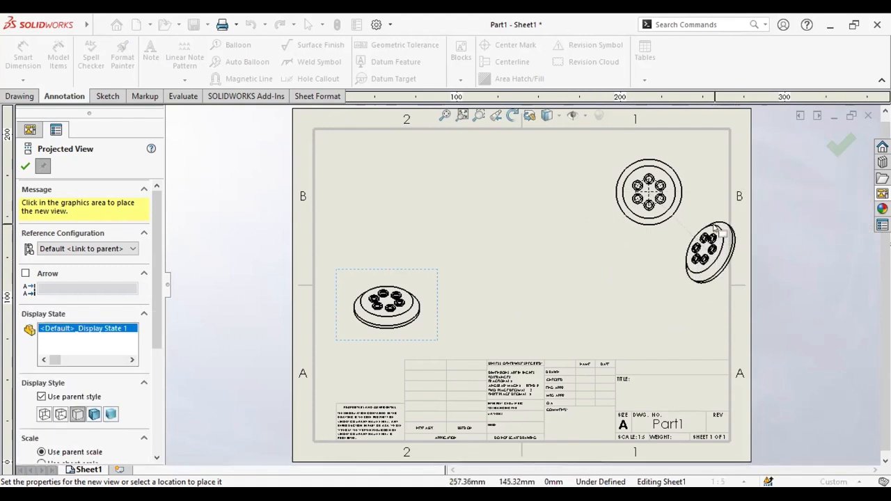
key(Escape)
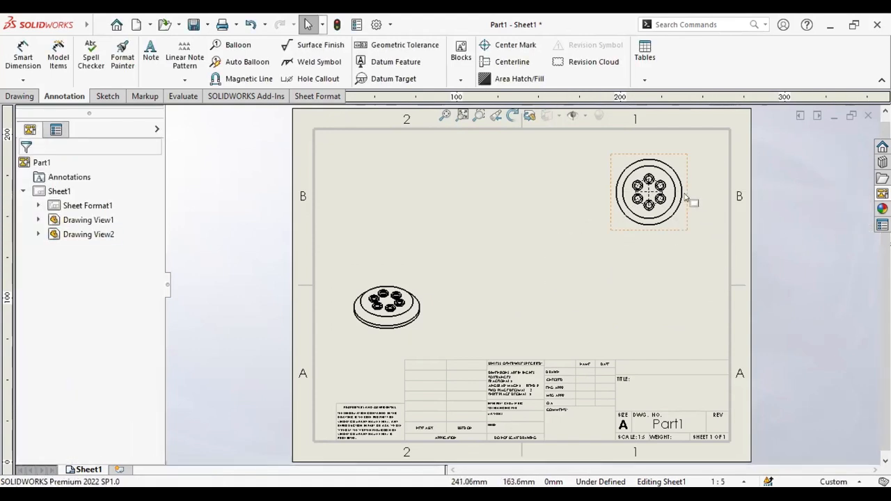
Give the top view a custom scale of 1:3 and move it slightly down and inward from the sheet border.
click(611, 162)
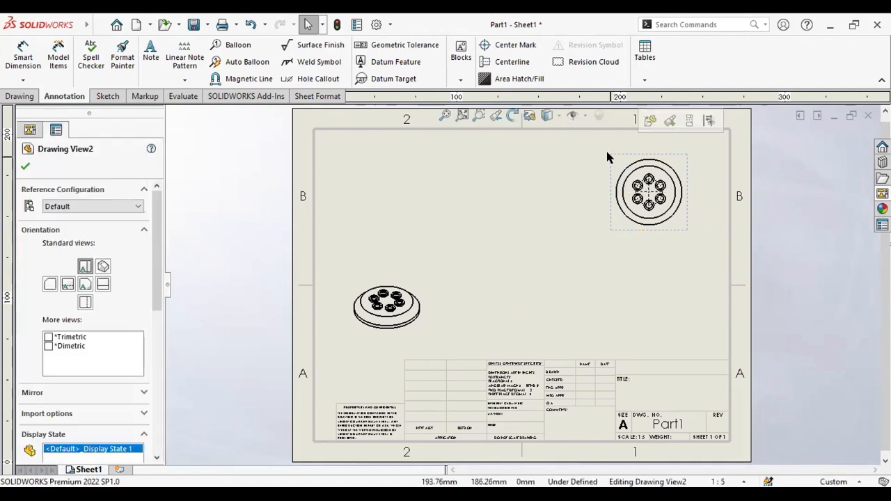
scroll(150, 315, down, 5)
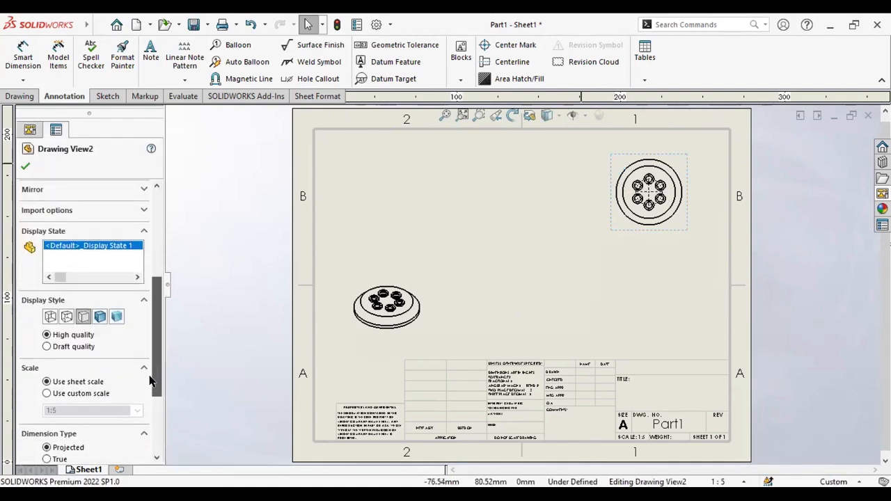
click(82, 394)
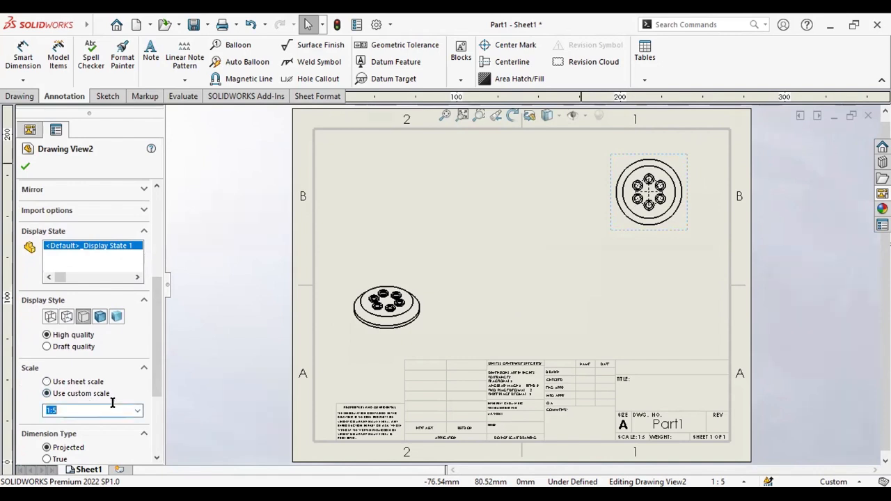
double_click(112, 404)
text(3)
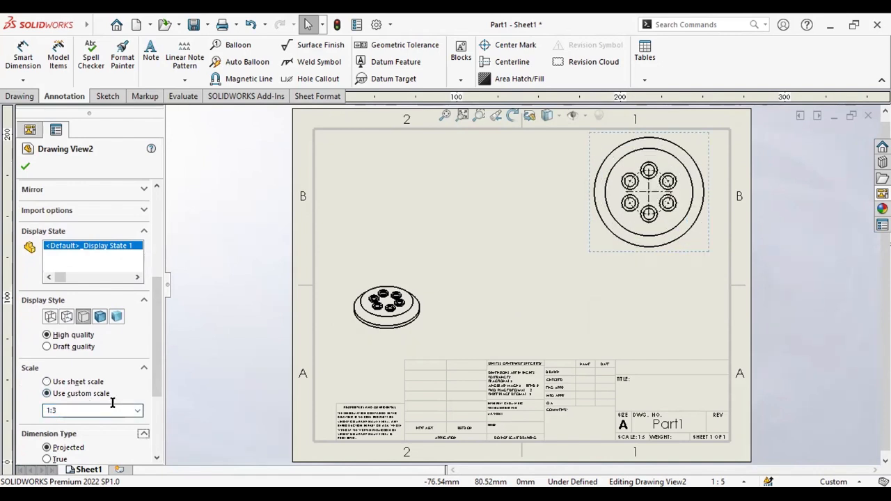
drag(597, 253, 570, 271)
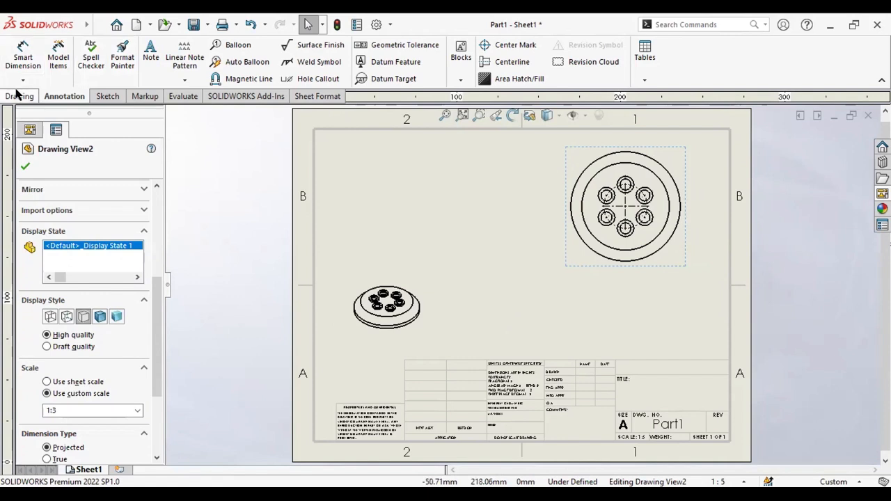
Dimension the diameter of the disc's outer circle in the top view, placing the dimension to the view's left.
click(25, 57)
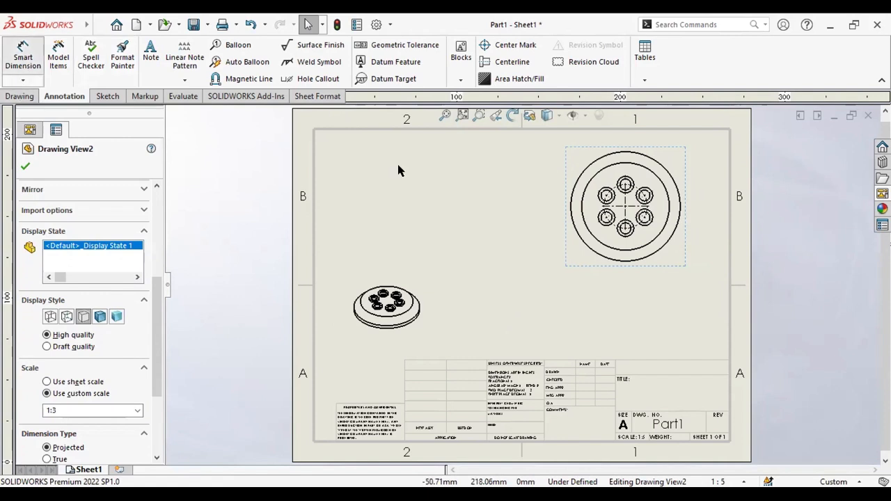
click(574, 188)
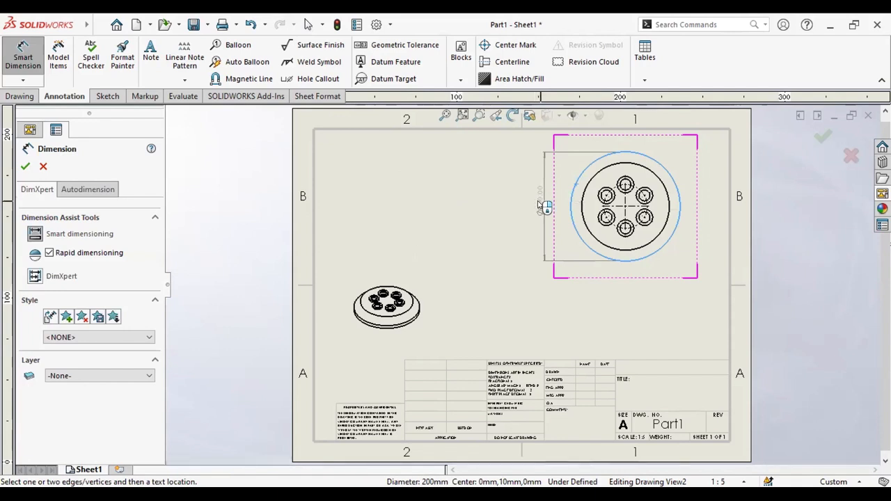
click(541, 206)
Dimension the vertical distance from the uppermost ring's centre to the disc's horizontal centreline, placing it beside the outer diameter dimension.
scroll(543, 257, up, 5)
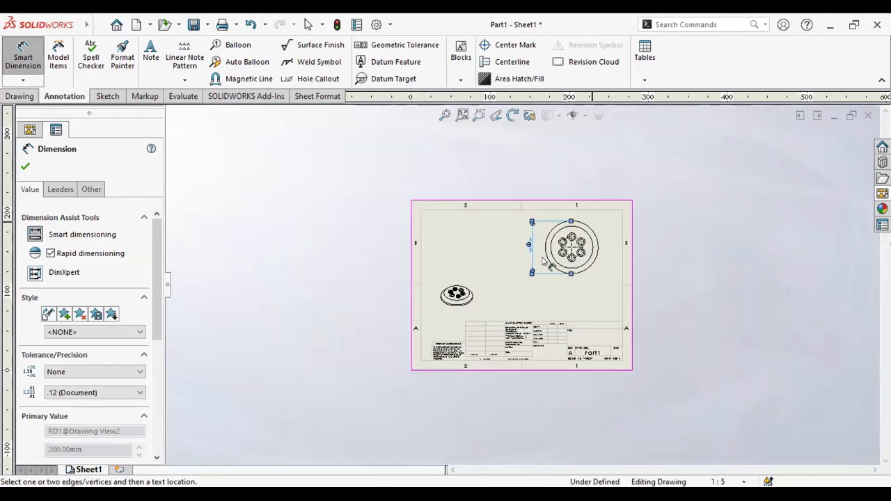
scroll(544, 263, down, 6)
scroll(499, 378, up, 2)
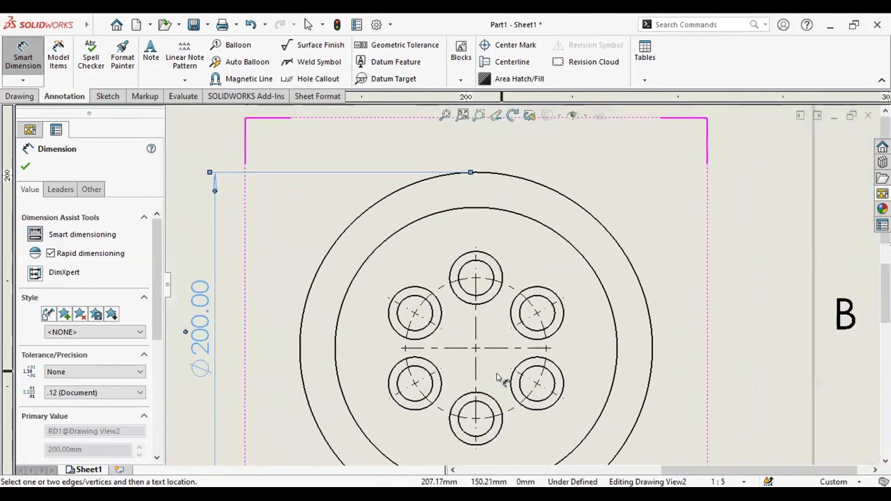
scroll(497, 374, down, 3)
scroll(497, 371, up, 2)
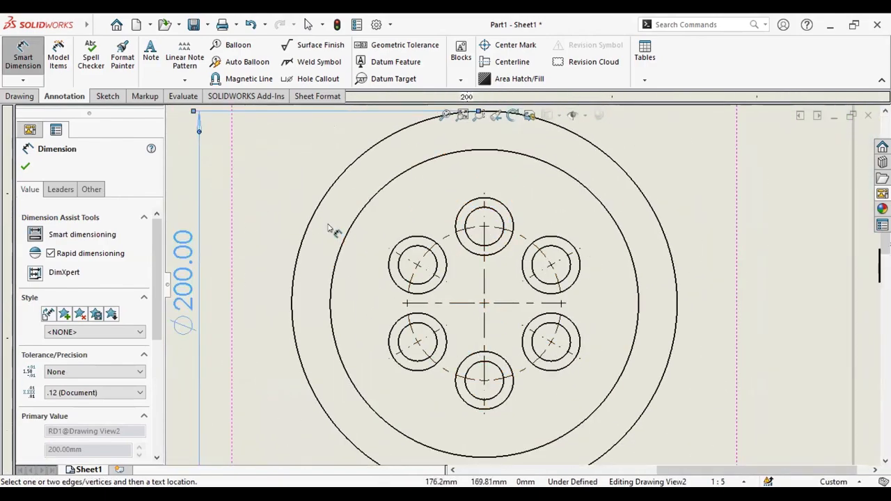
click(495, 216)
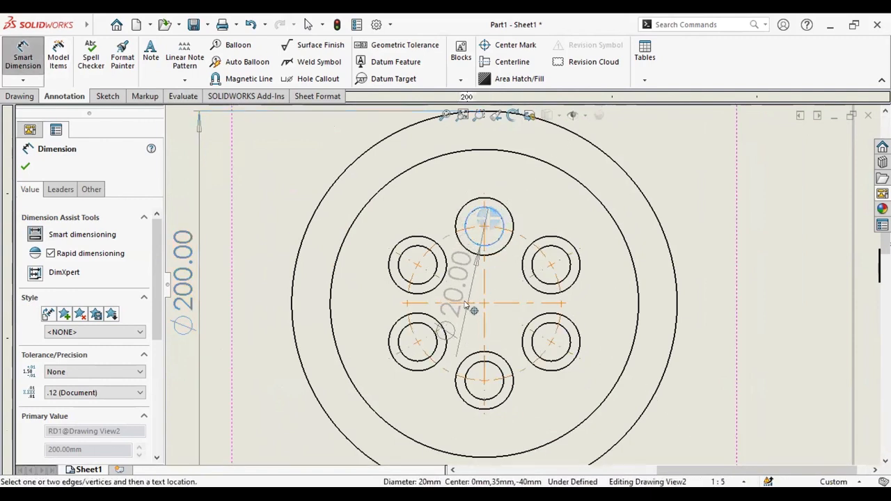
click(475, 303)
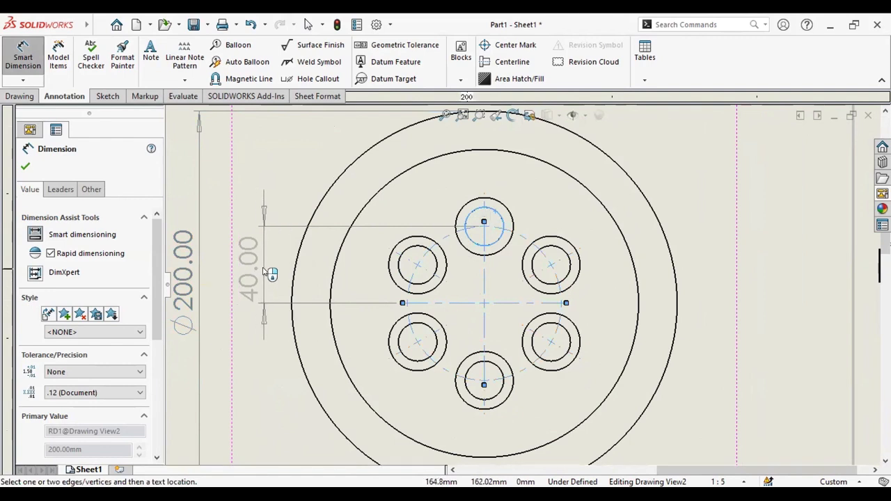
click(268, 271)
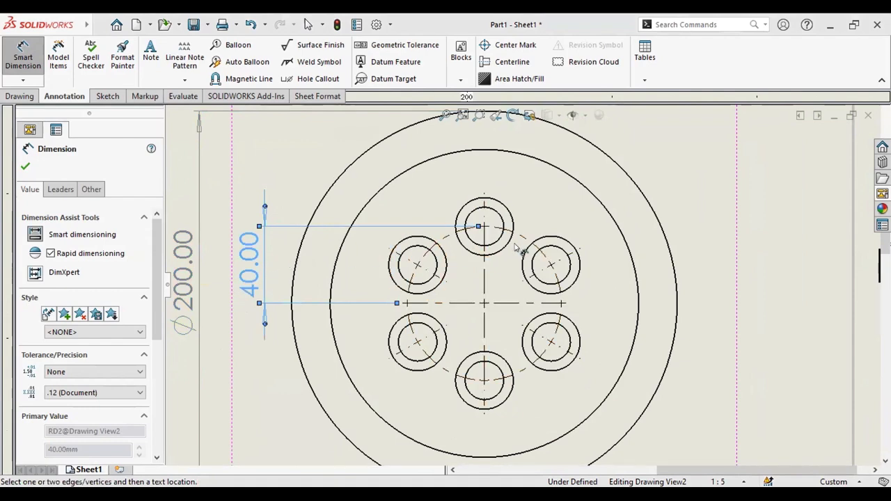
scroll(545, 242, up, 5)
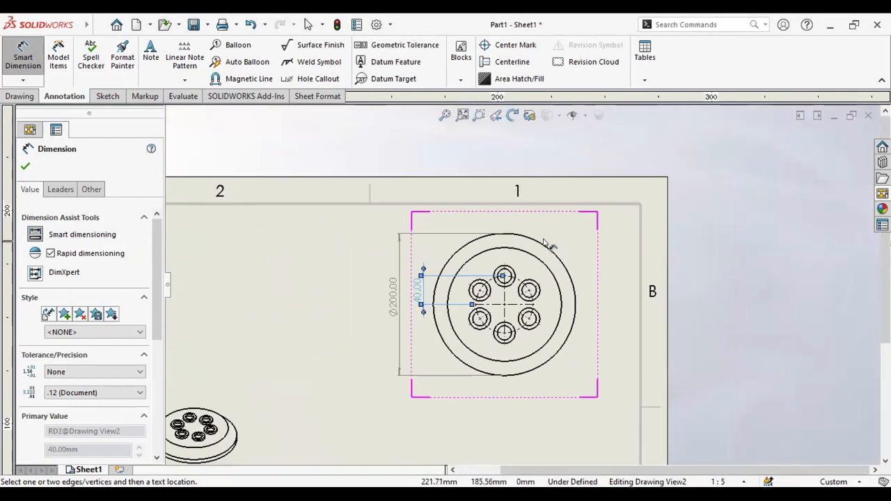
scroll(513, 293, up, 3)
scroll(513, 293, down, 2)
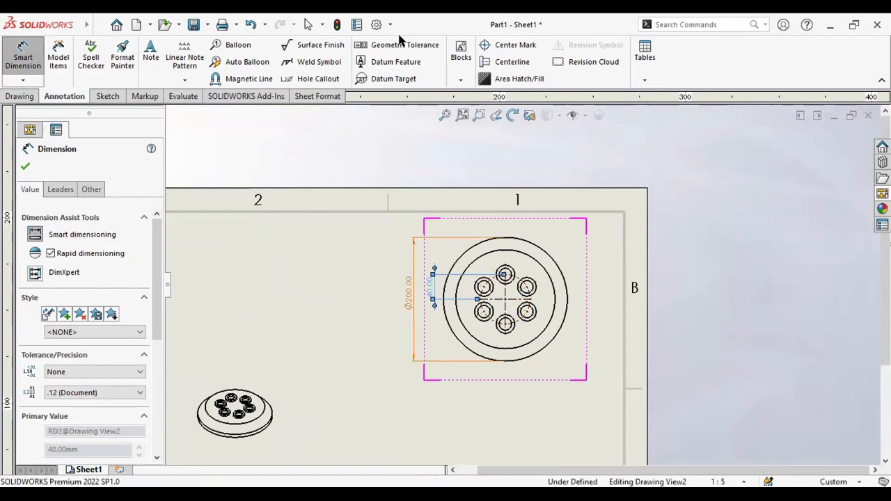